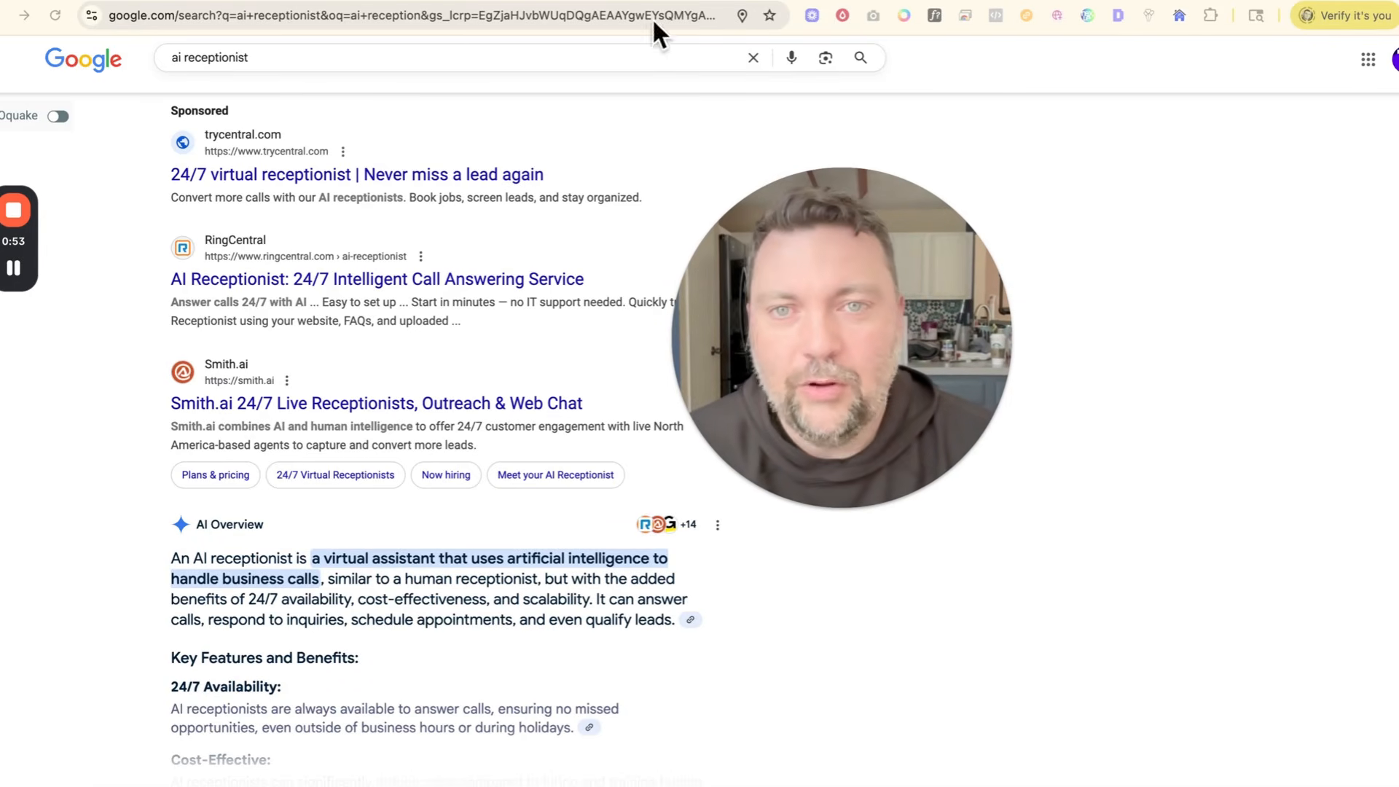
# - Review the search results for Smith.ai's revenue, including the yearly revenue history and funding rounds on its GetLatka company page
pyautogui.click(615, 0)
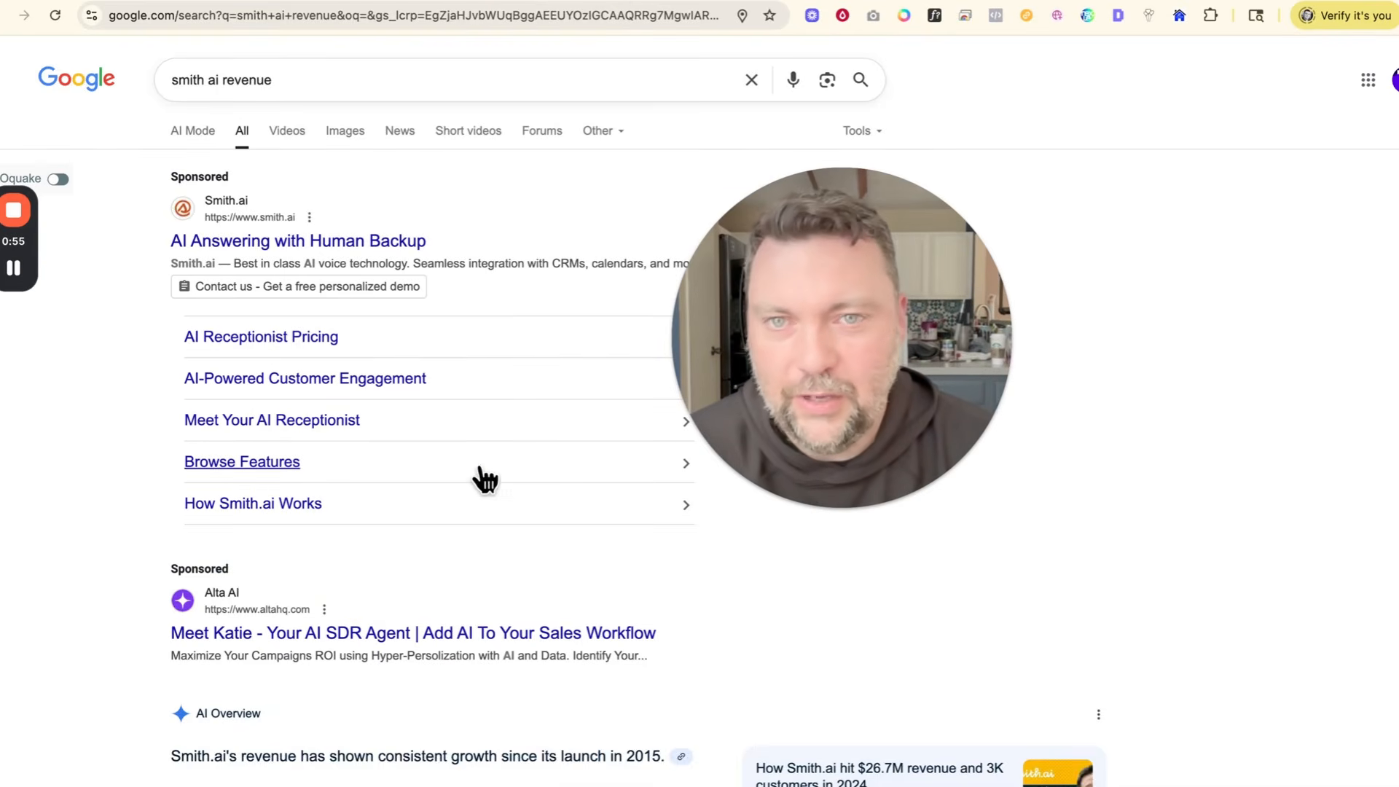
pyautogui.scroll(-6, 406, 468)
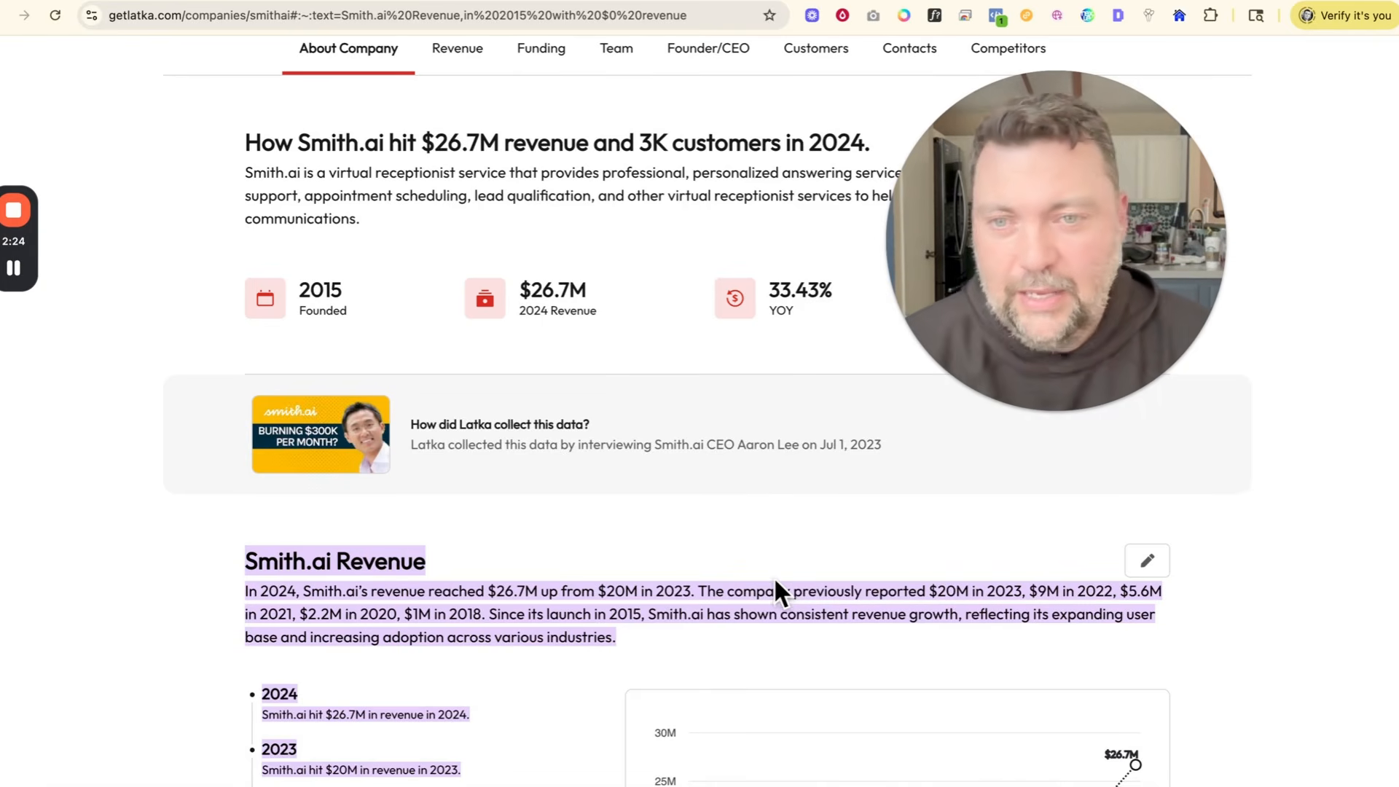
pyautogui.scroll(-1, 634, 525)
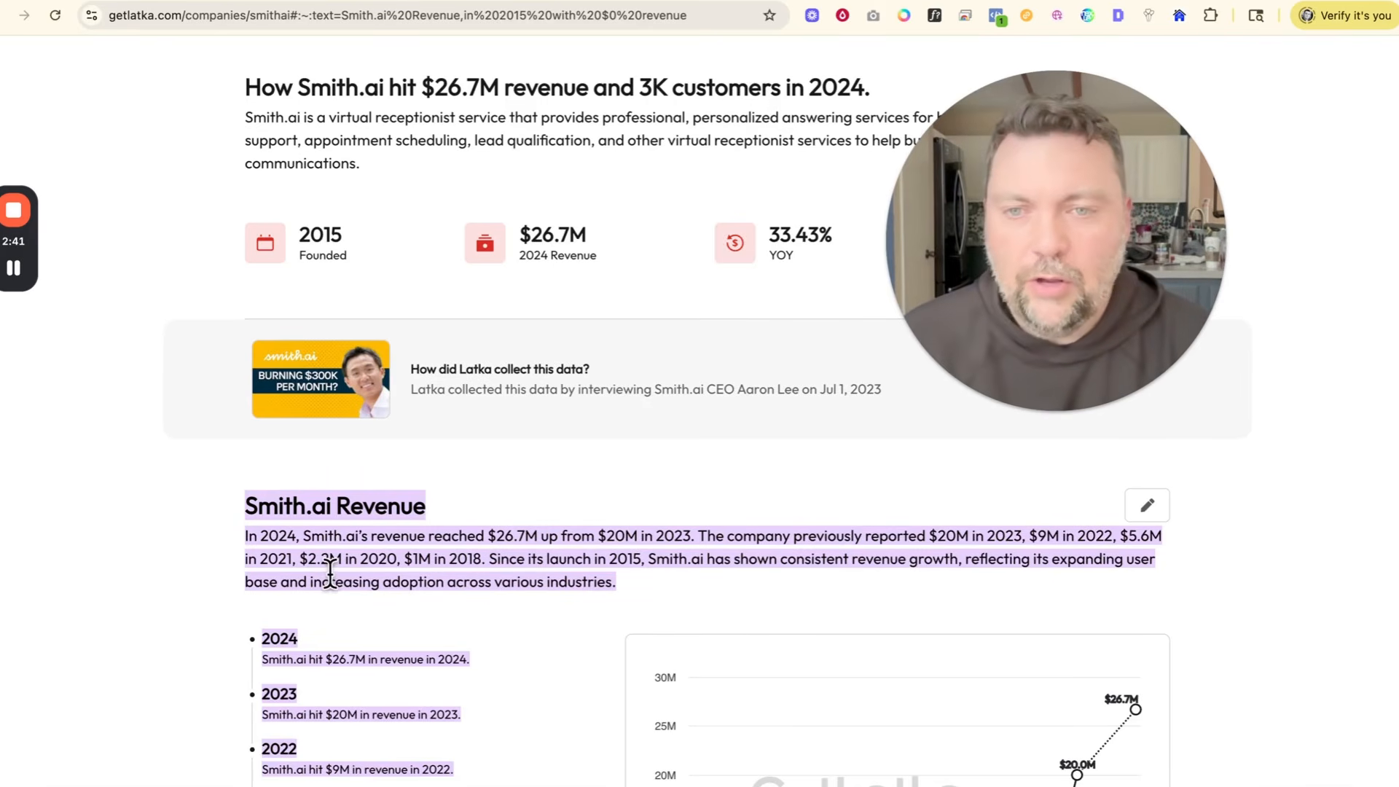
pyautogui.scroll(-1, 332, 572)
pyautogui.scroll(-1, 330, 571)
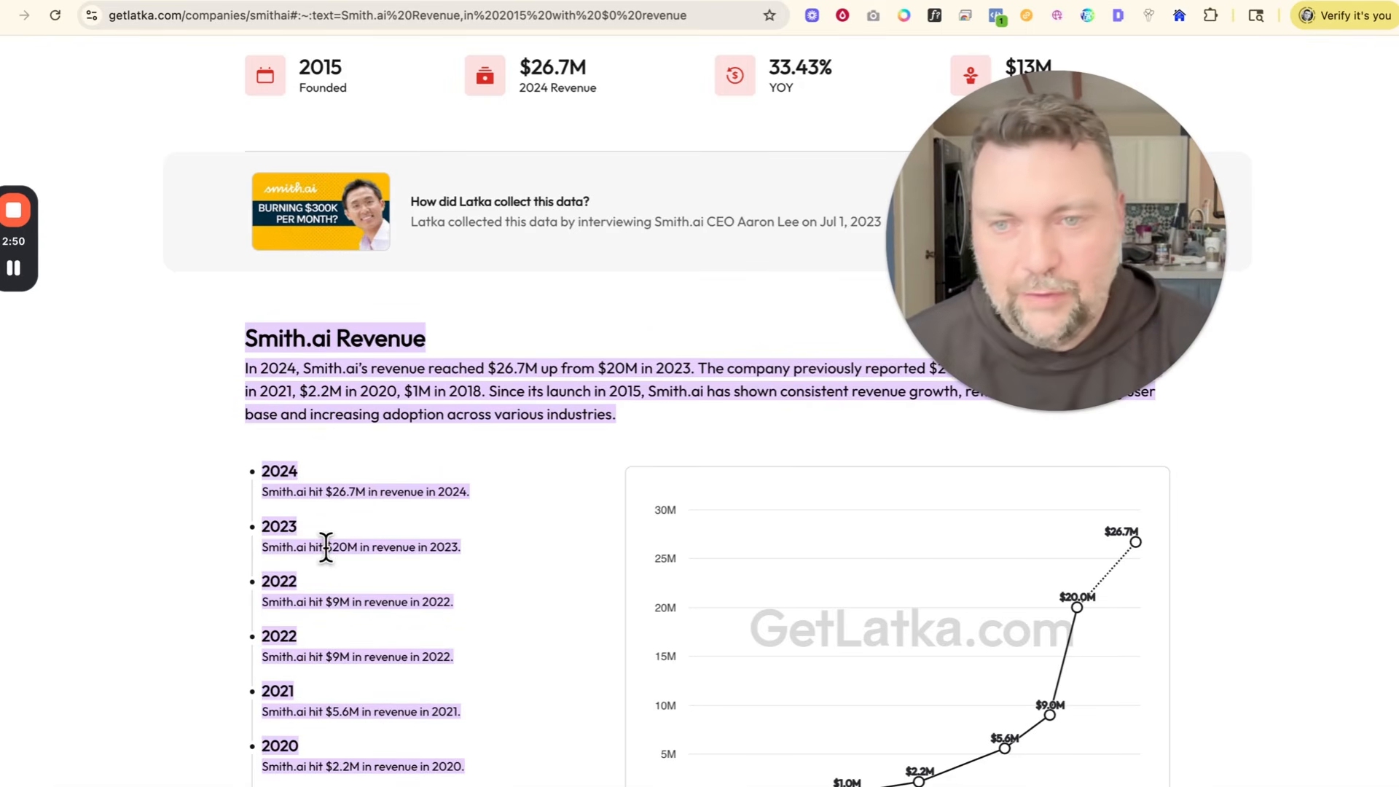
pyautogui.scroll(-2, 320, 563)
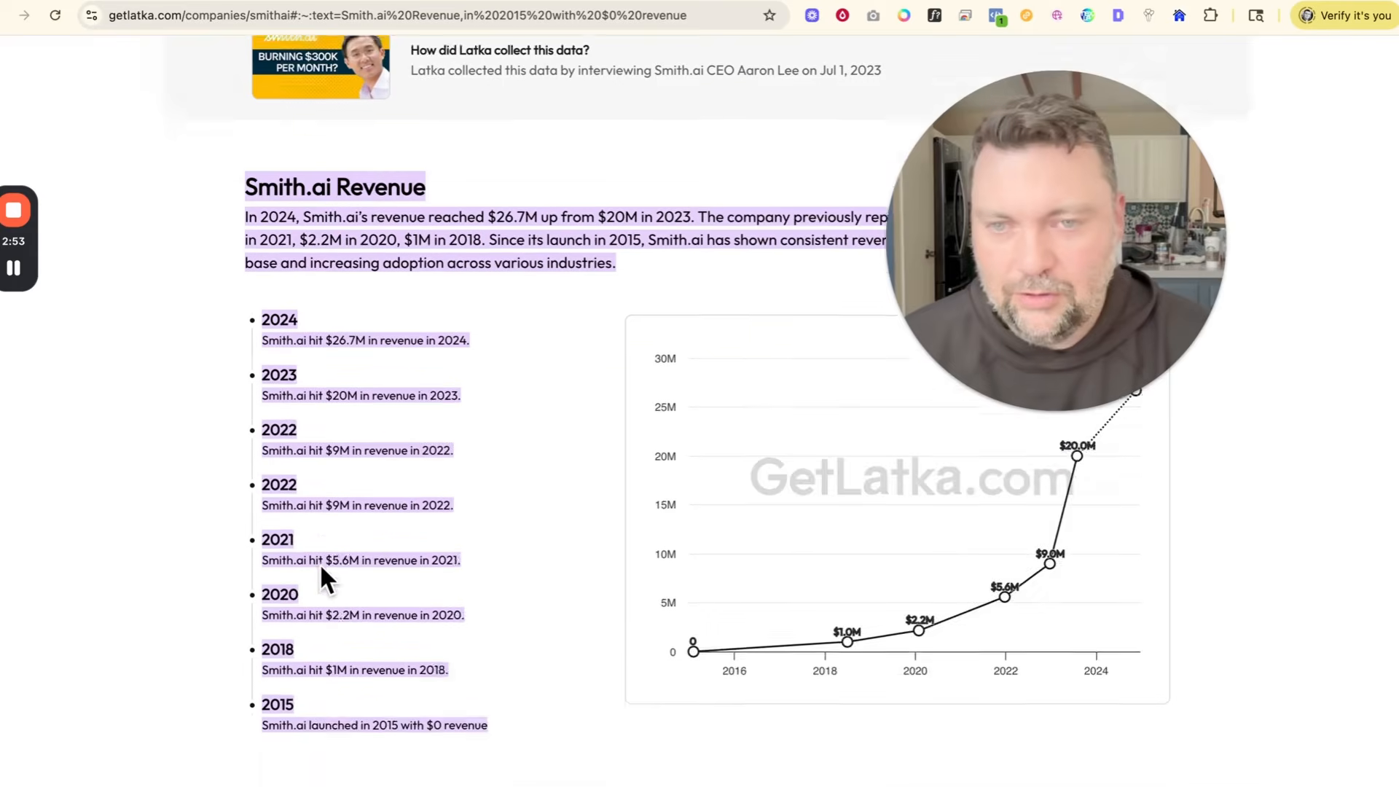
pyautogui.scroll(5, 319, 562)
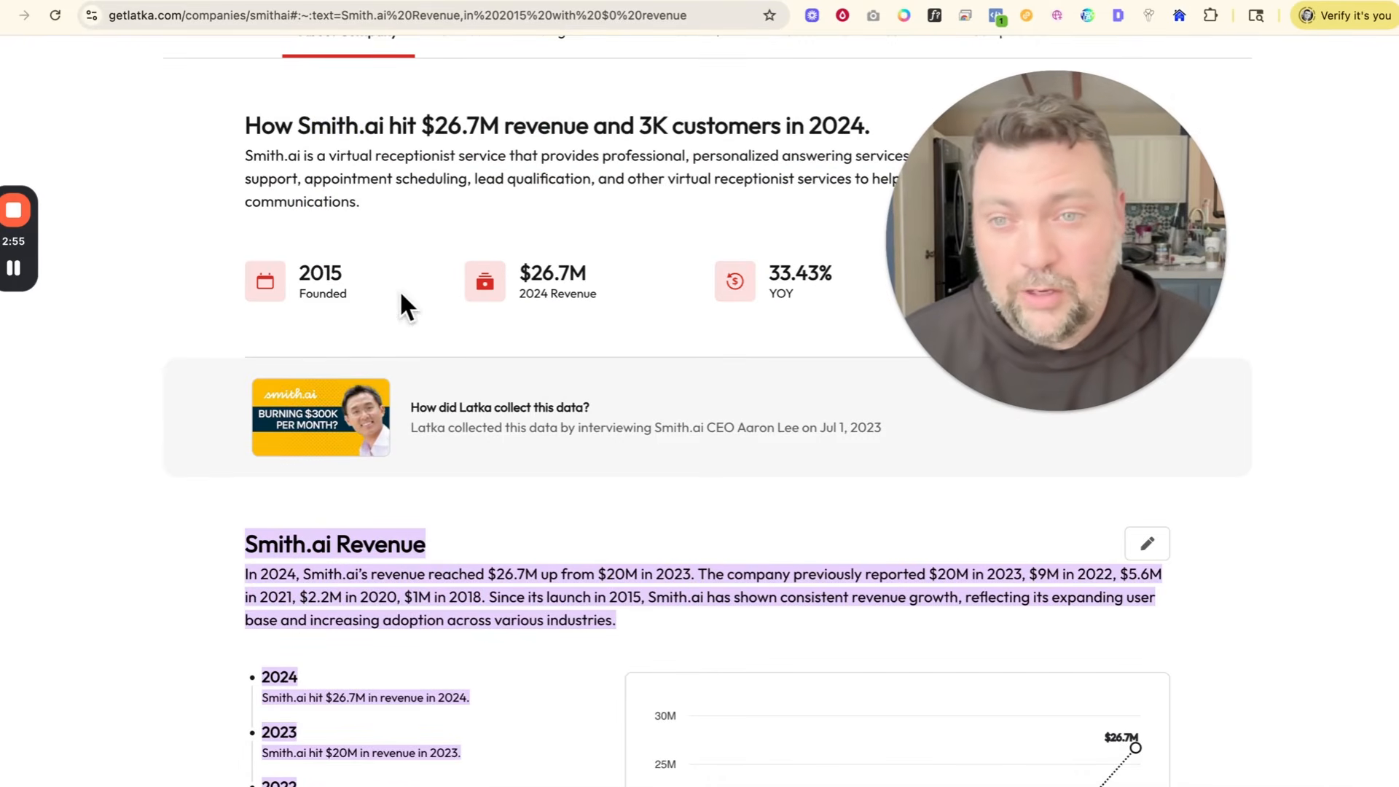
pyautogui.scroll(-2, 400, 424)
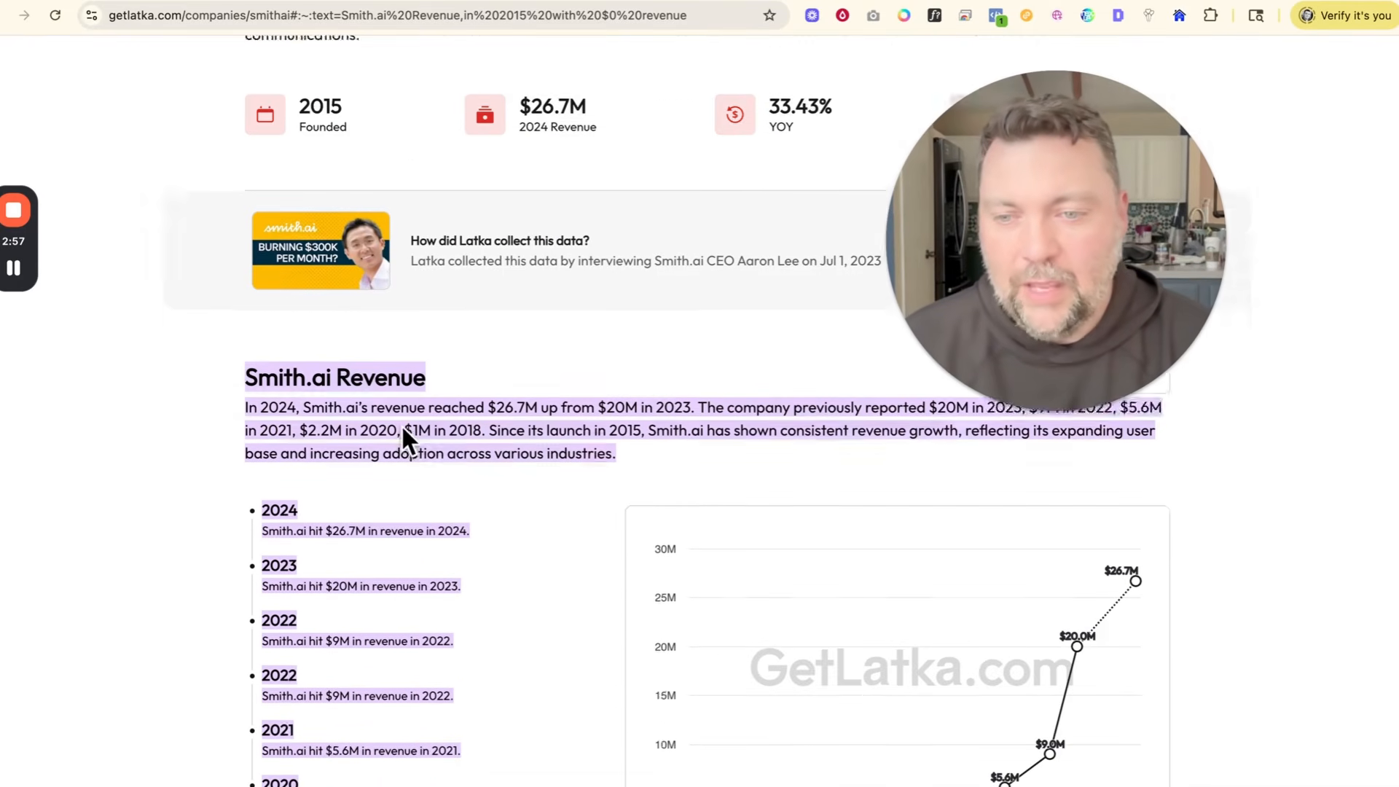
pyautogui.scroll(-1, 400, 430)
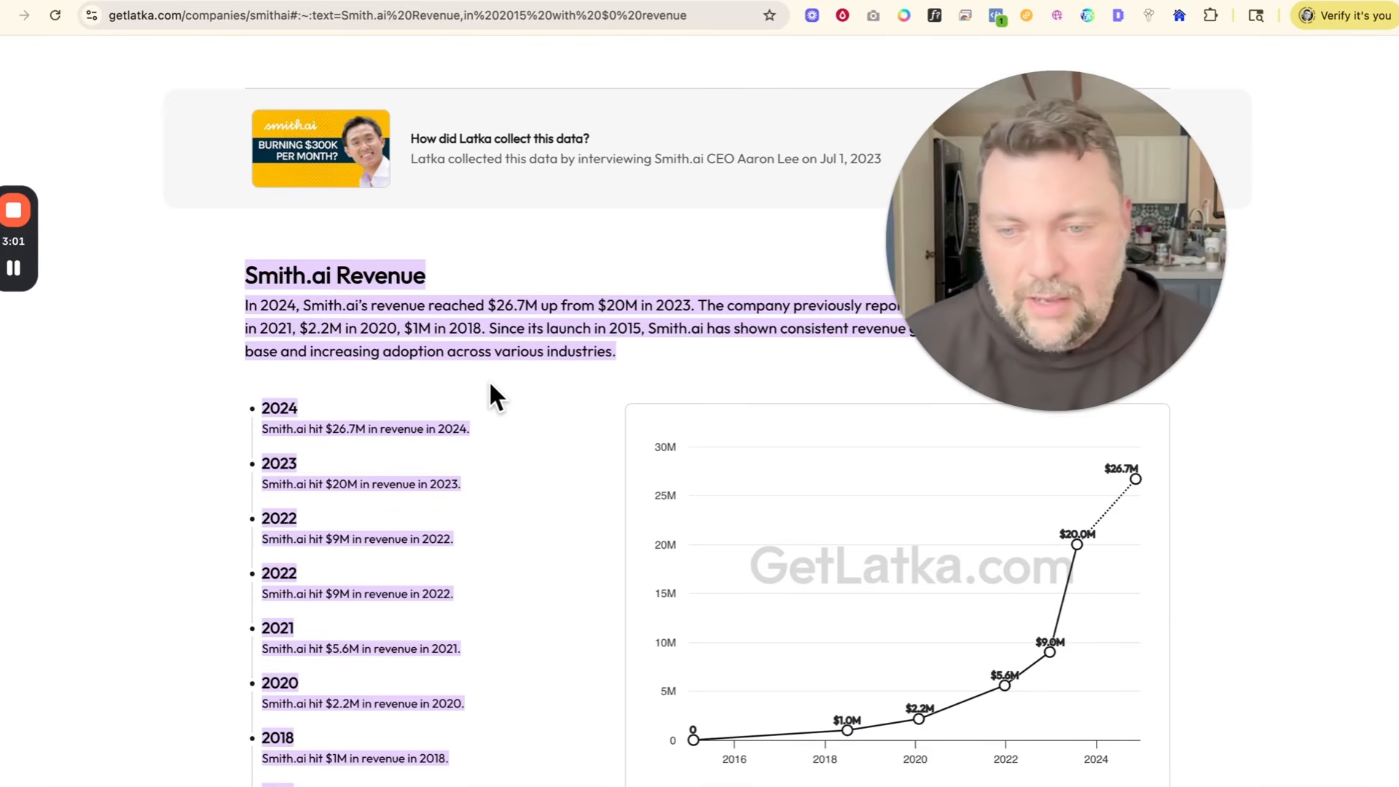
pyautogui.scroll(-5, 489, 384)
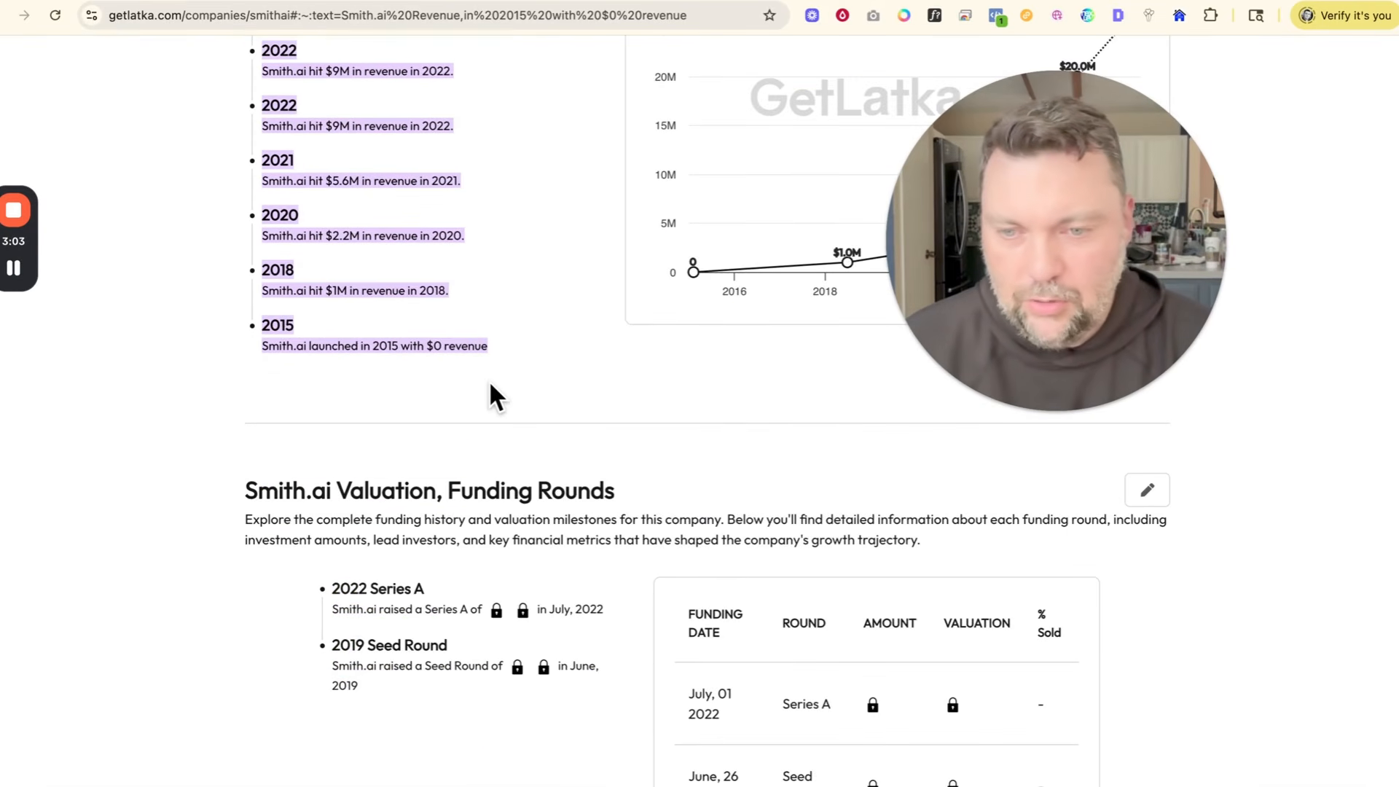
pyautogui.scroll(1, 490, 383)
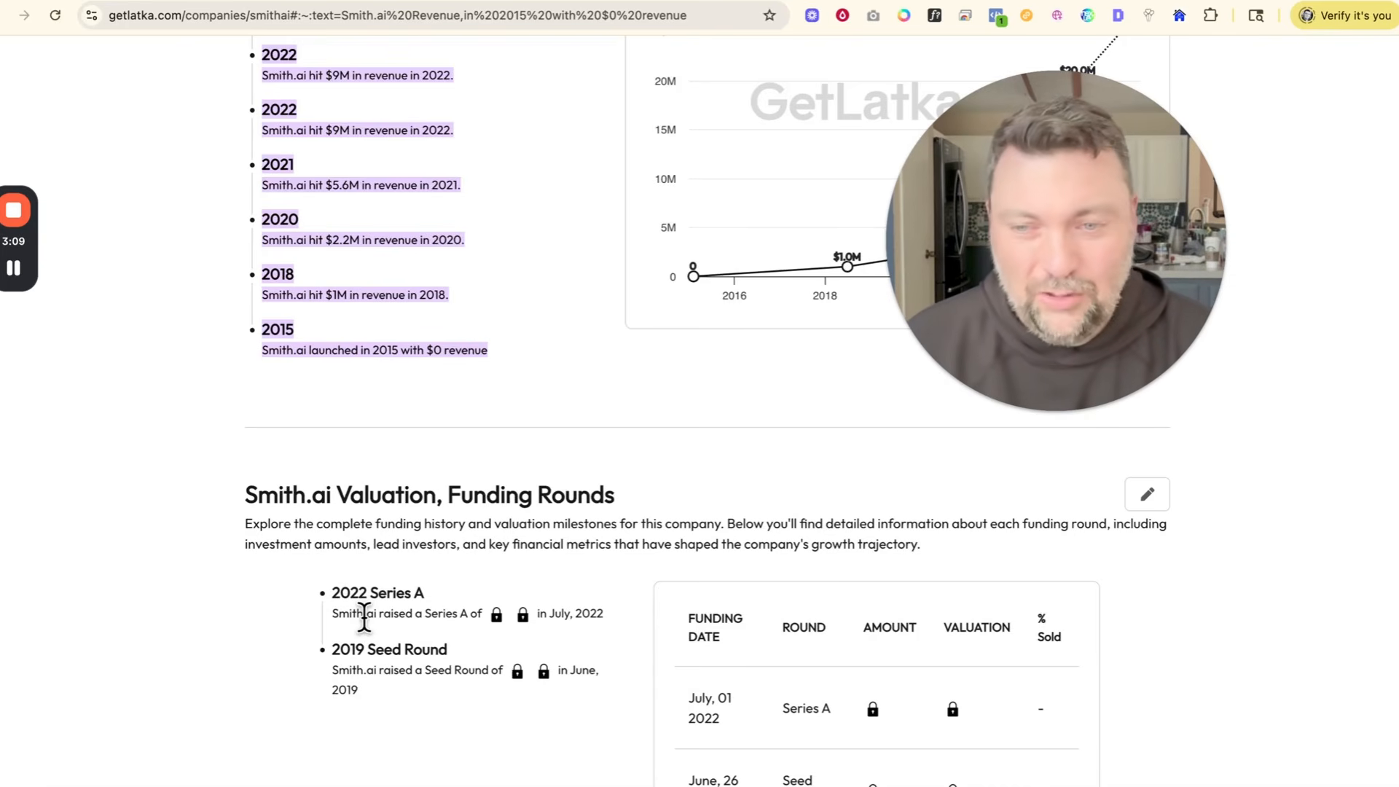
pyautogui.scroll(8, 365, 616)
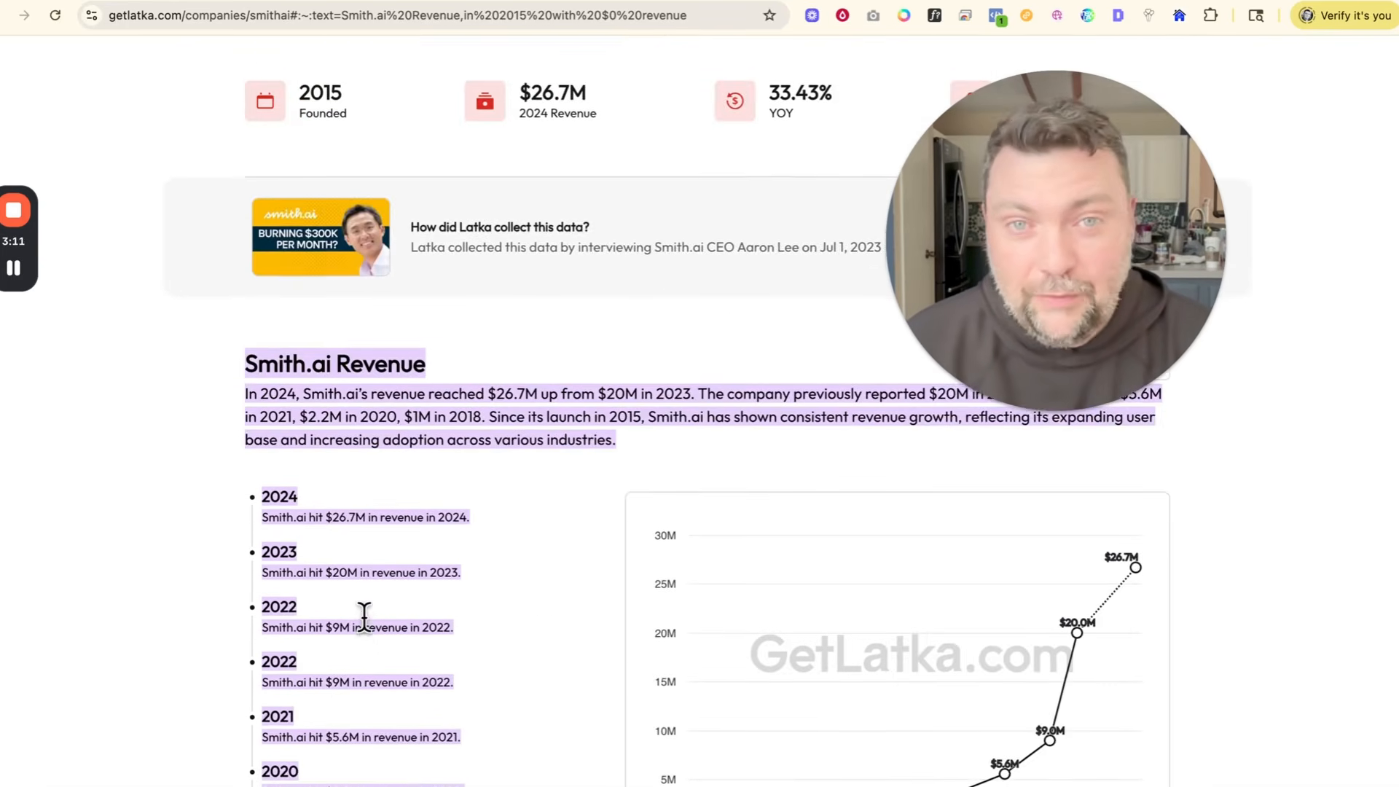
pyautogui.scroll(3, 365, 616)
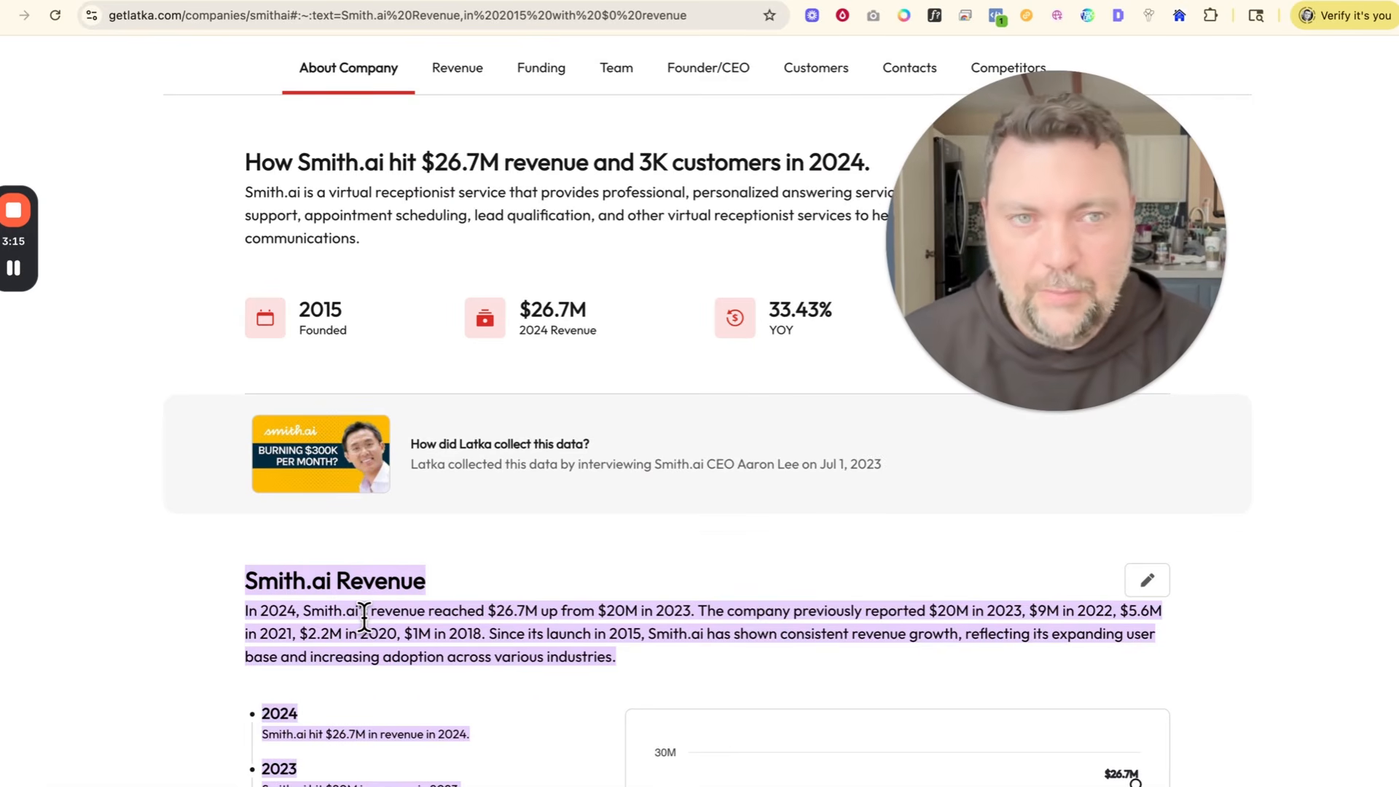
# - Bring up Smith.ai's AI Receptionist pricing page to view its plans
pyautogui.click(1108, 1)
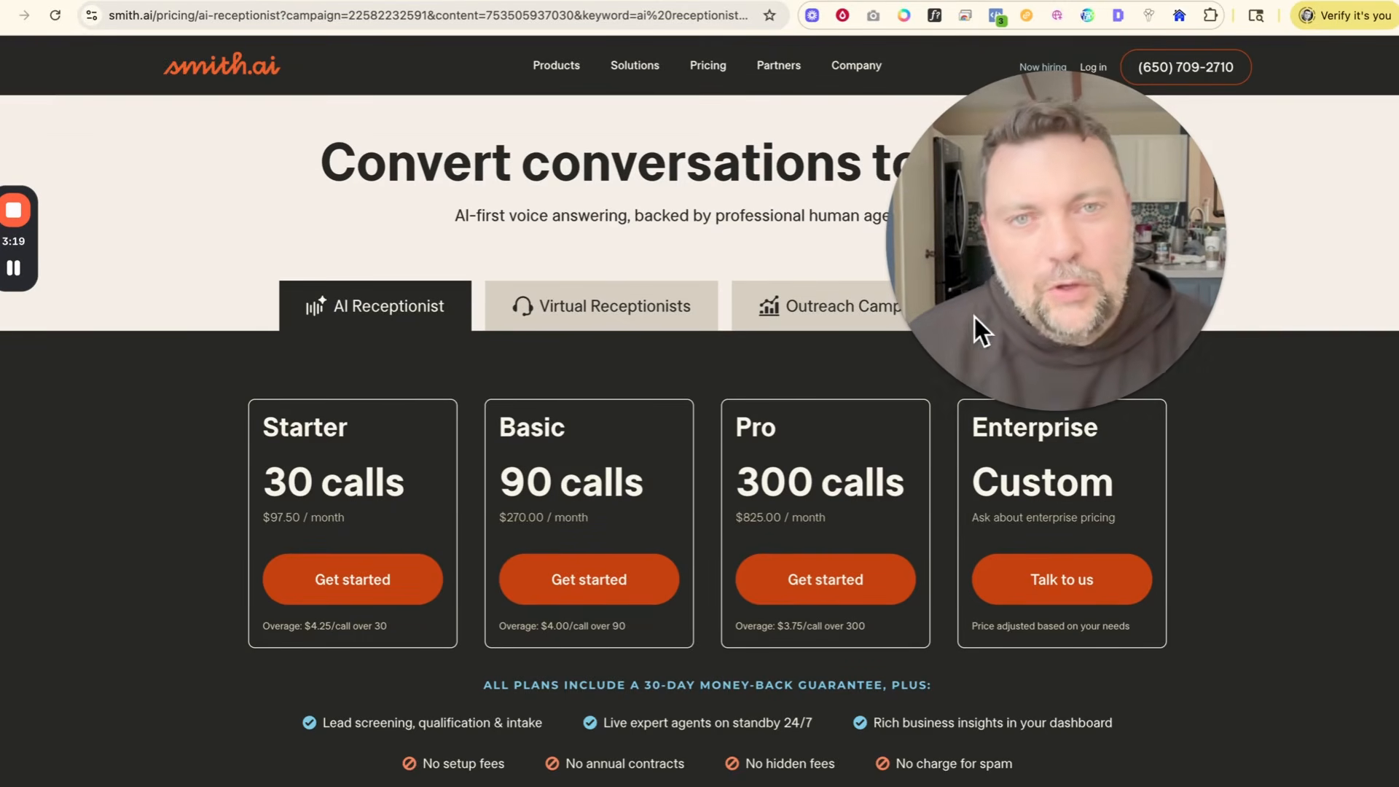
pyautogui.moveTo(981, 209); pyautogui.dragTo(1122, 217)
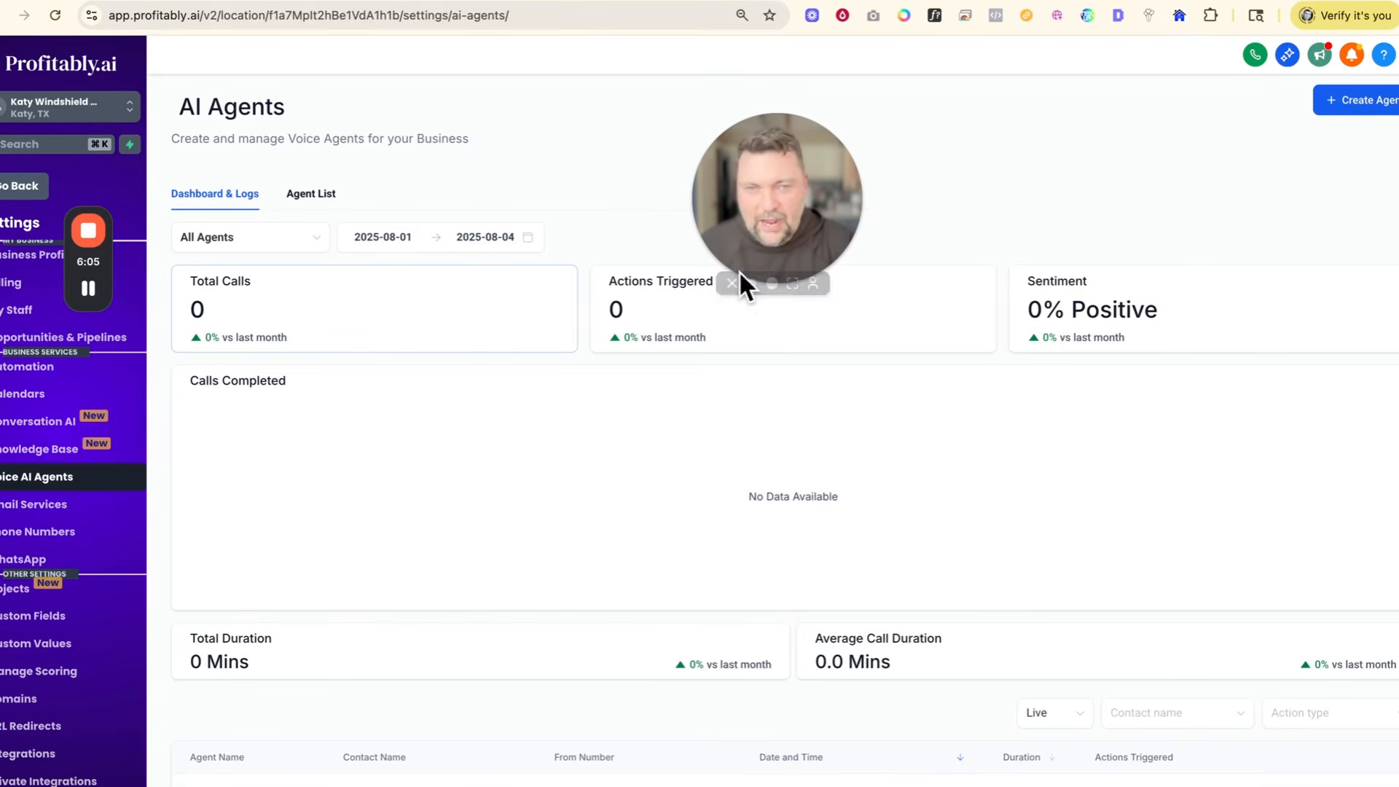
# - Start a new voice AI agent as a custom agent built from scratch
pyautogui.moveTo(757, 218); pyautogui.dragTo(726, 220)
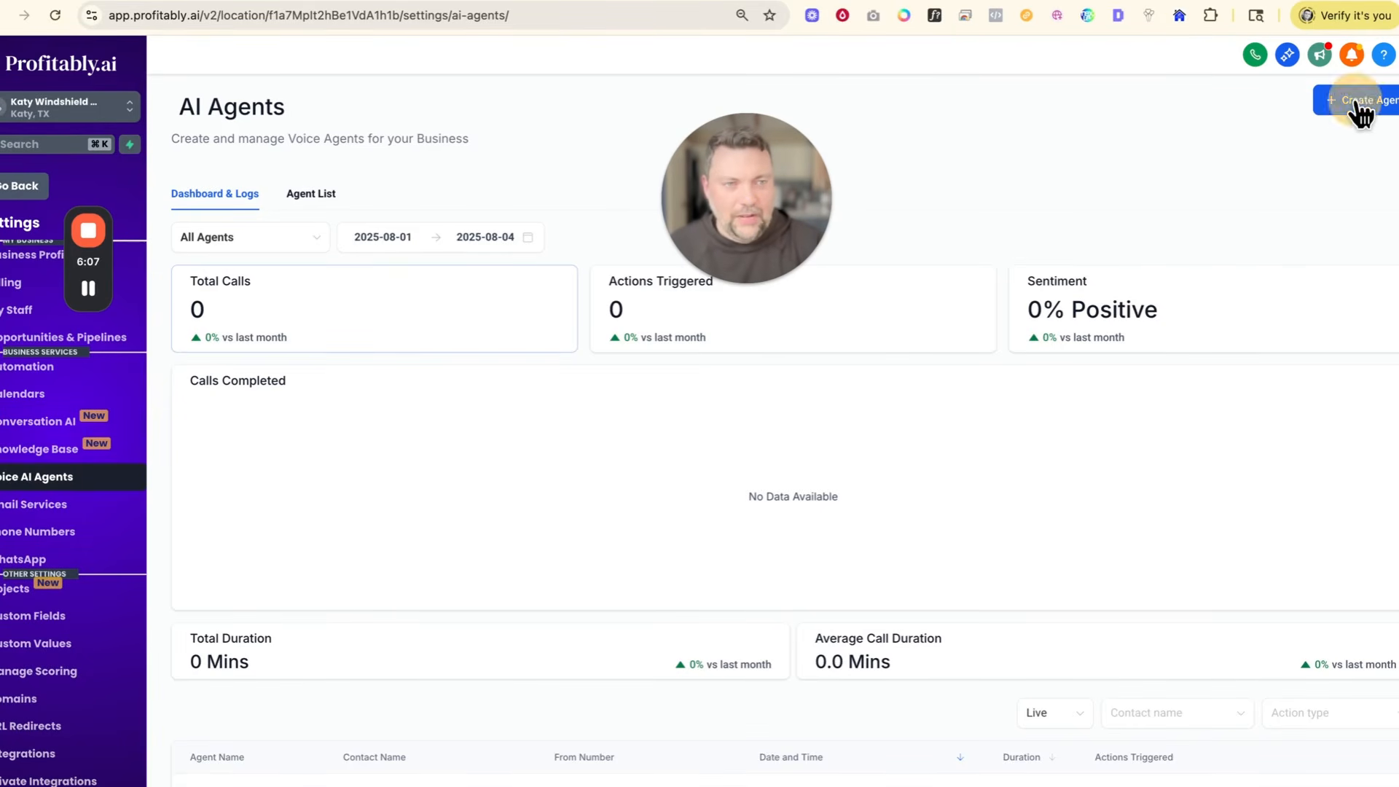
pyautogui.click(1334, 117)
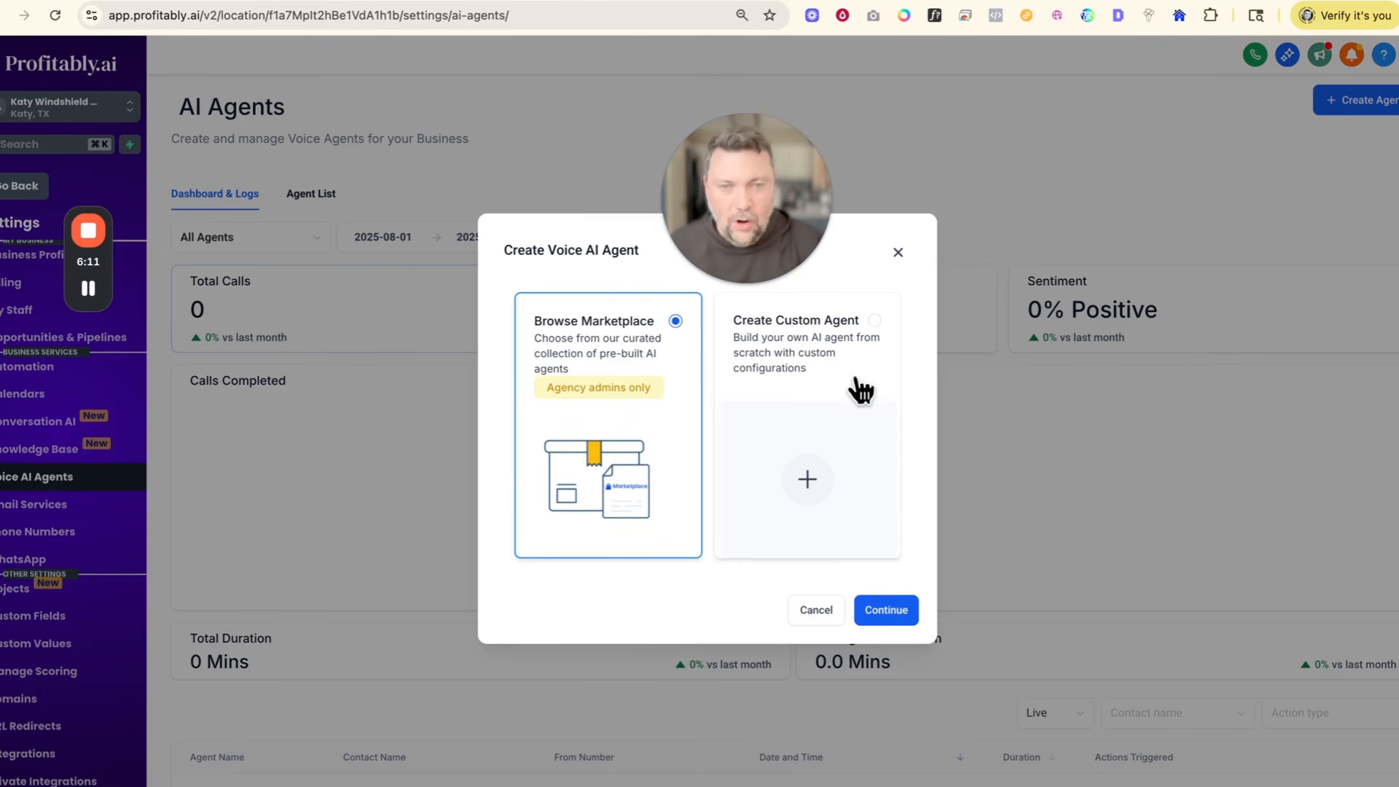
pyautogui.click(809, 482)
pyautogui.click(911, 609)
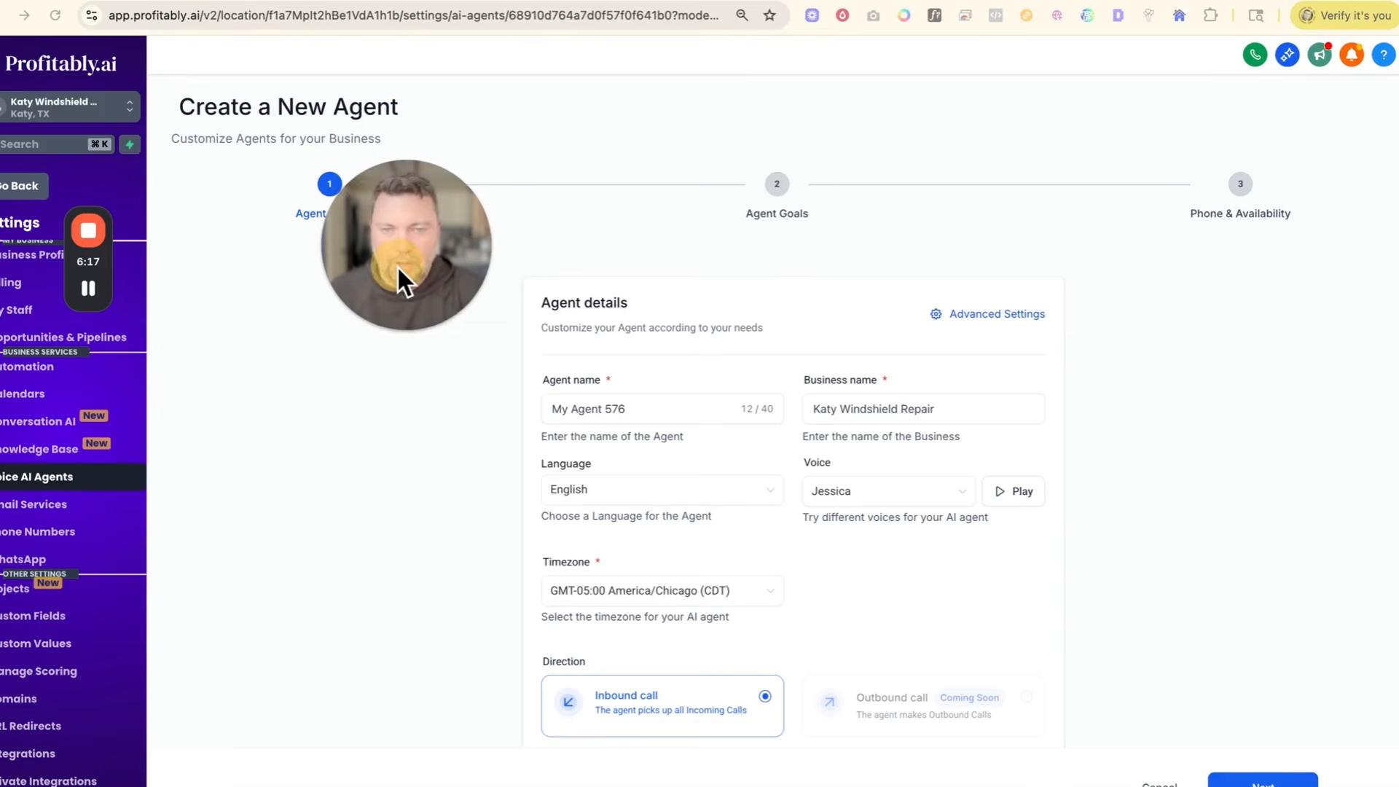
# - Name the new agent Jessica in the agent details
pyautogui.moveTo(397, 264); pyautogui.dragTo(350, 333)
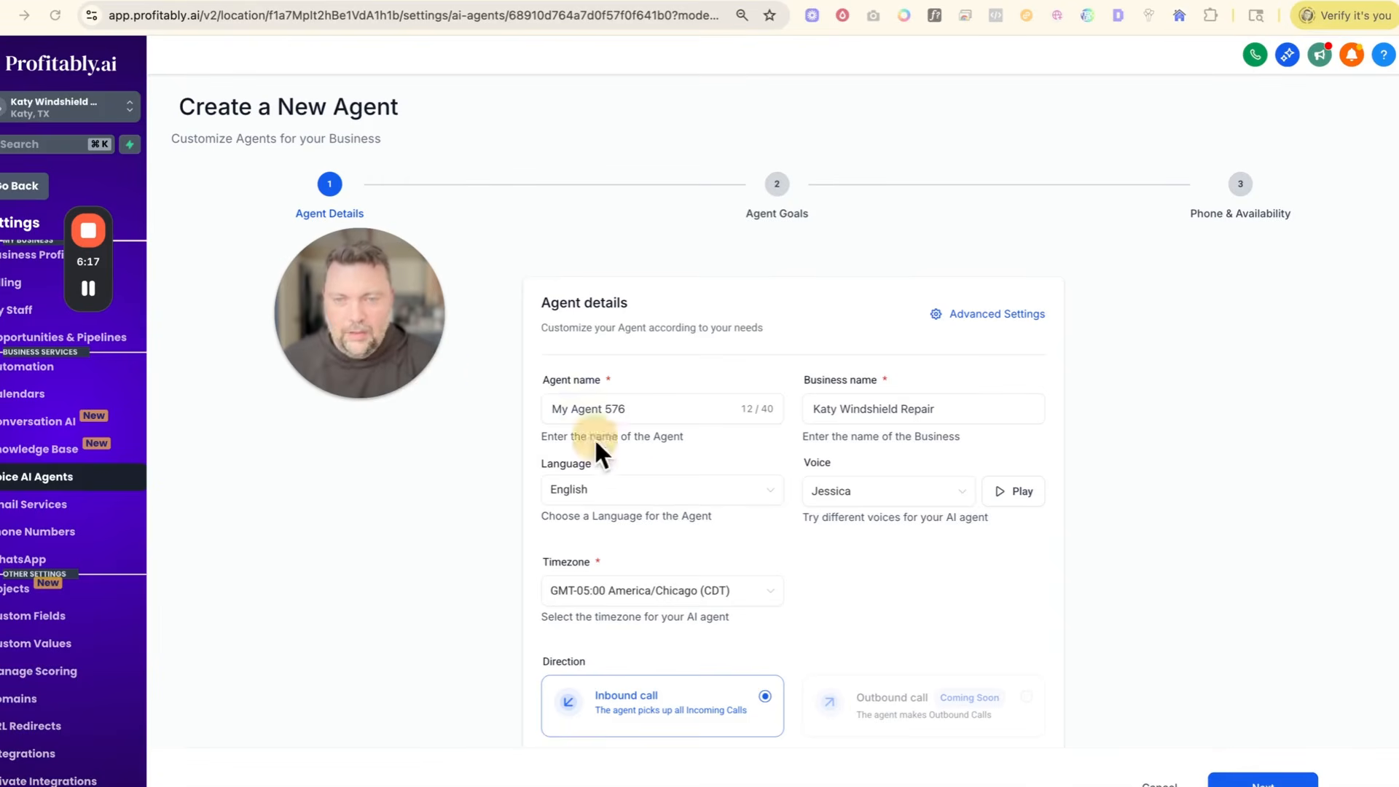
pyautogui.click(592, 401)
pyautogui.tripleClick(592, 400)
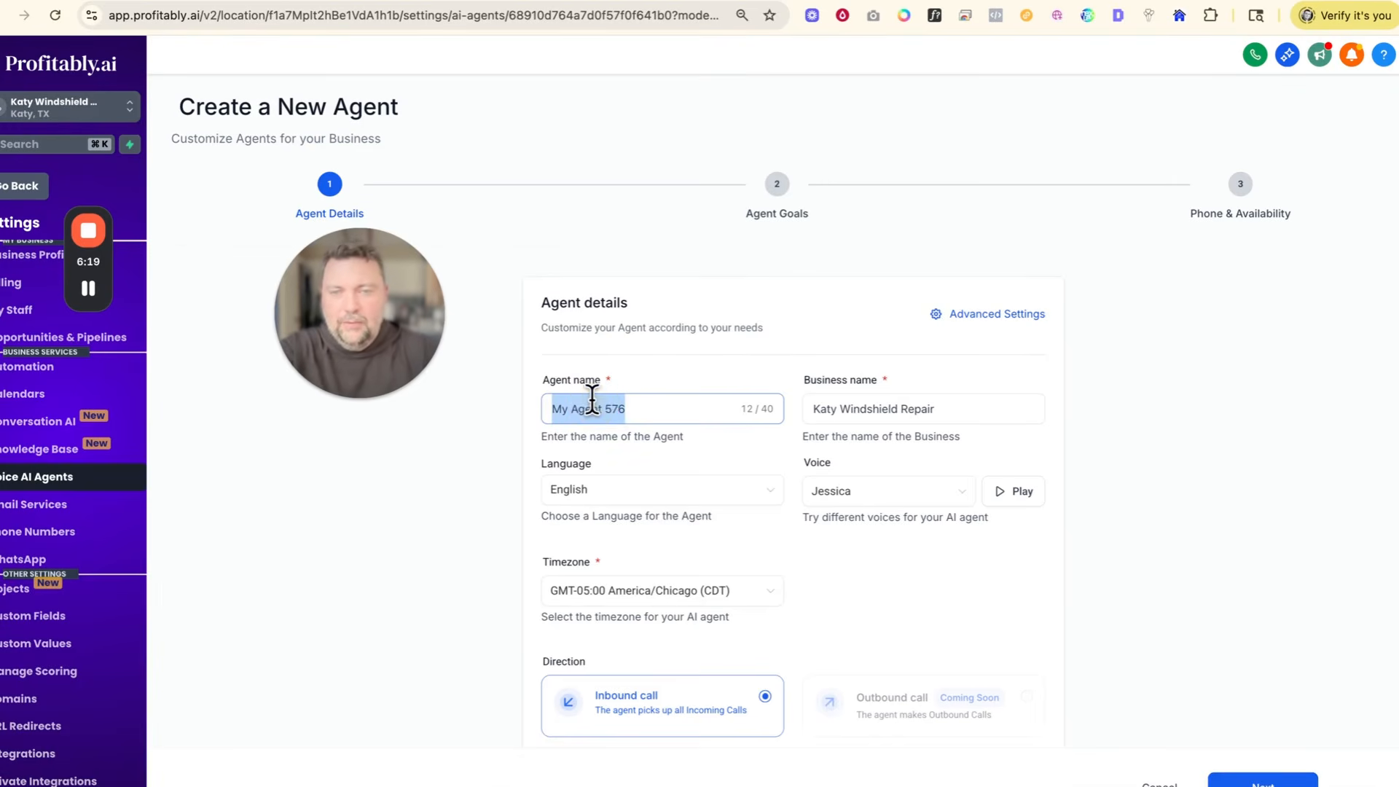
pyautogui.write('Sar')
pyautogui.press('BackSpace')
pyautogui.press('BackSpace')
pyautogui.press('BackSpace')
pyautogui.write('J')
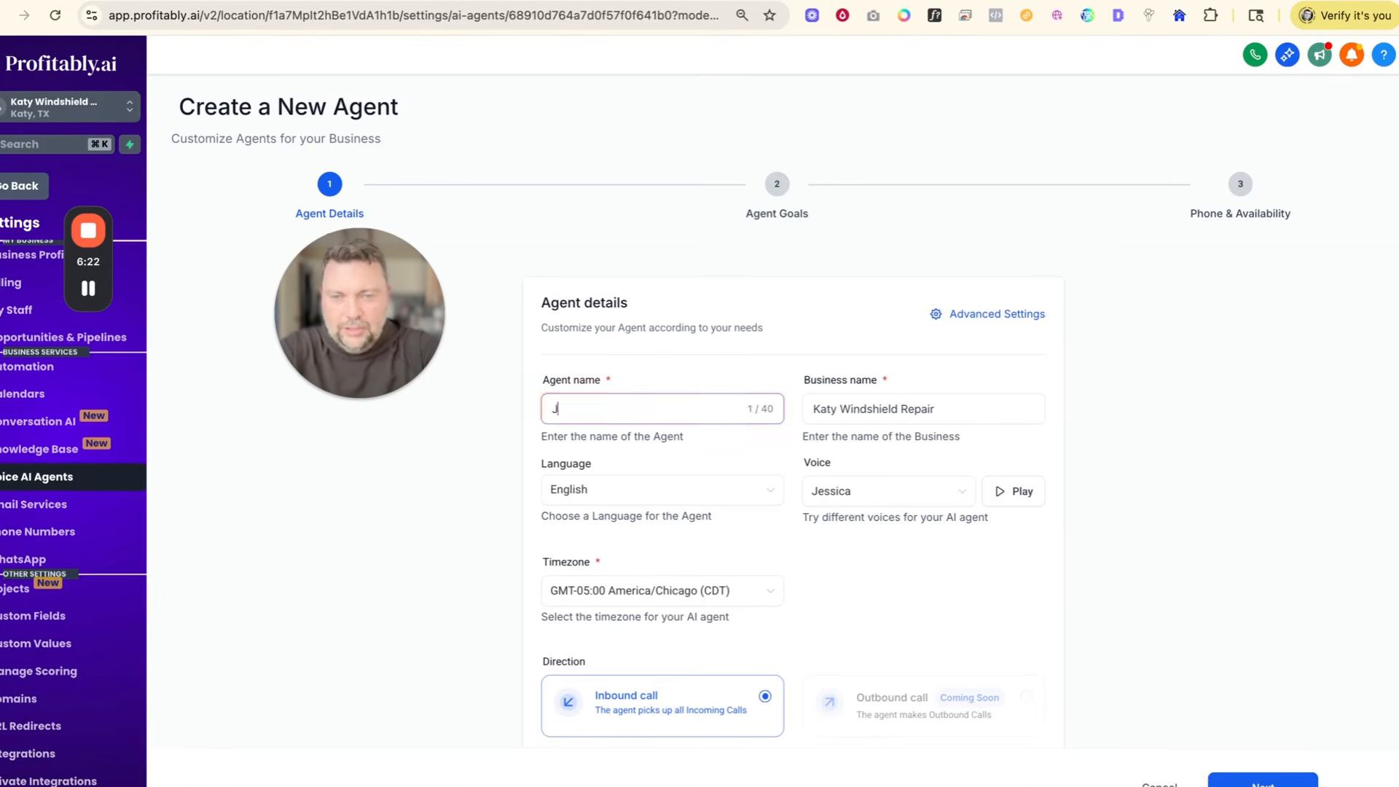
pyautogui.write('essica')
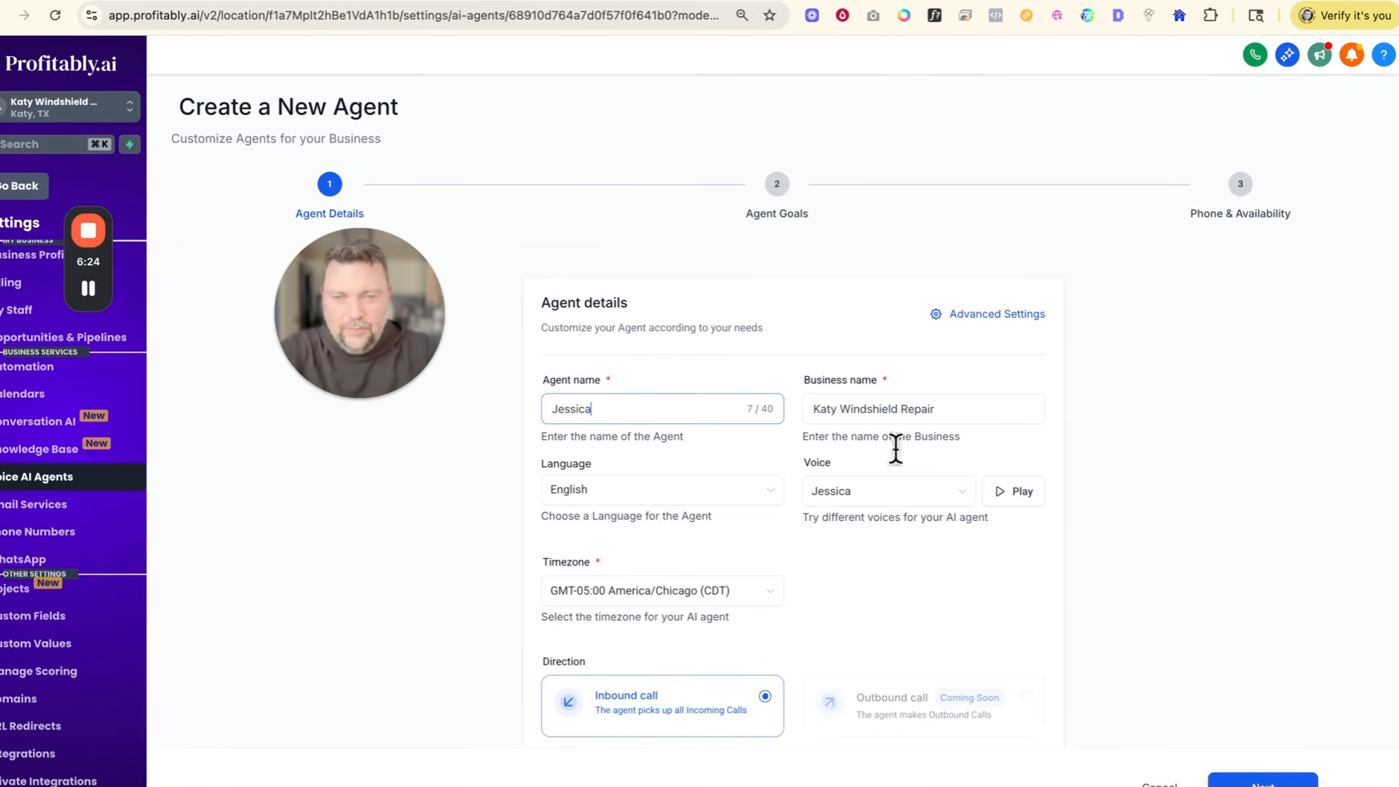
# - Play the samples of the Jessica and Jerry B voices for the agent
pyautogui.click(928, 493)
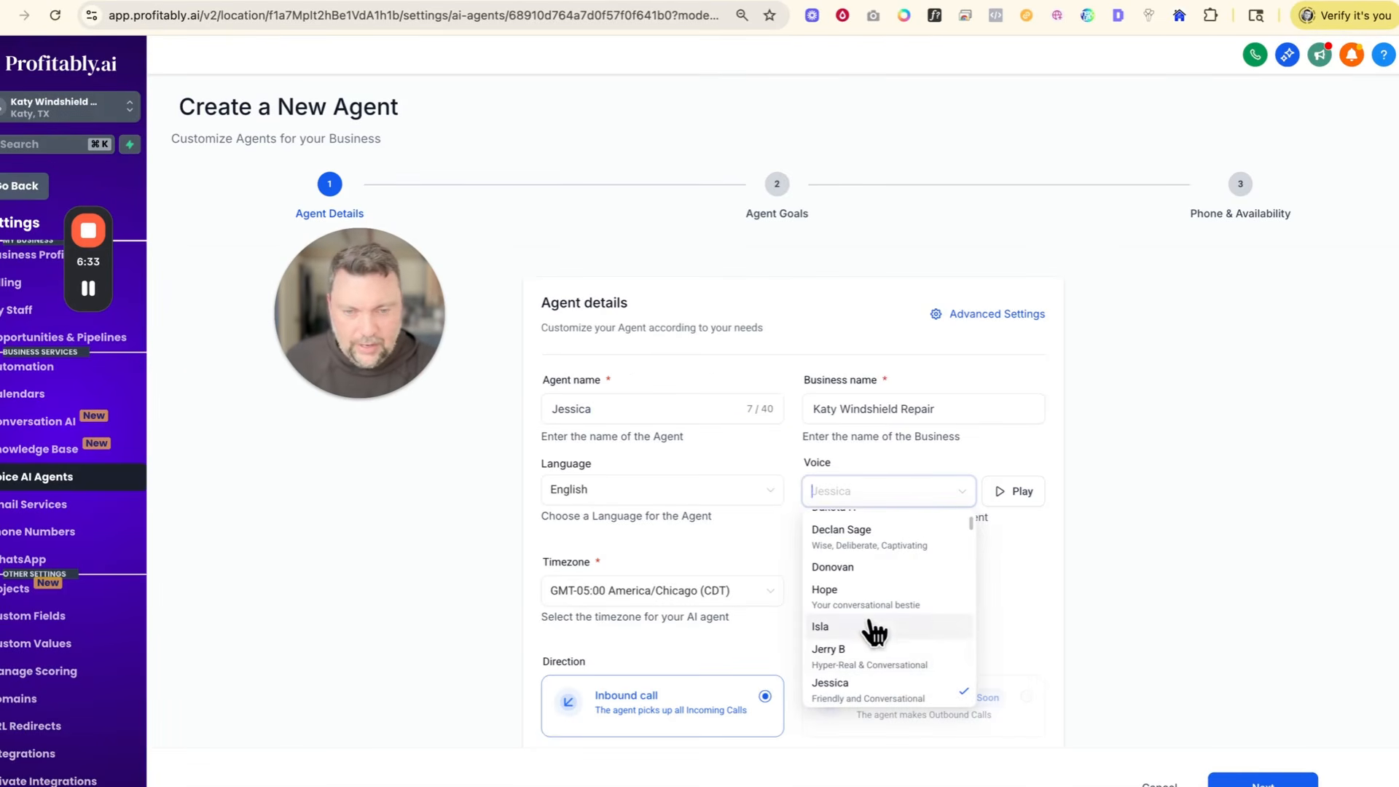
pyautogui.click(940, 692)
pyautogui.click(1004, 492)
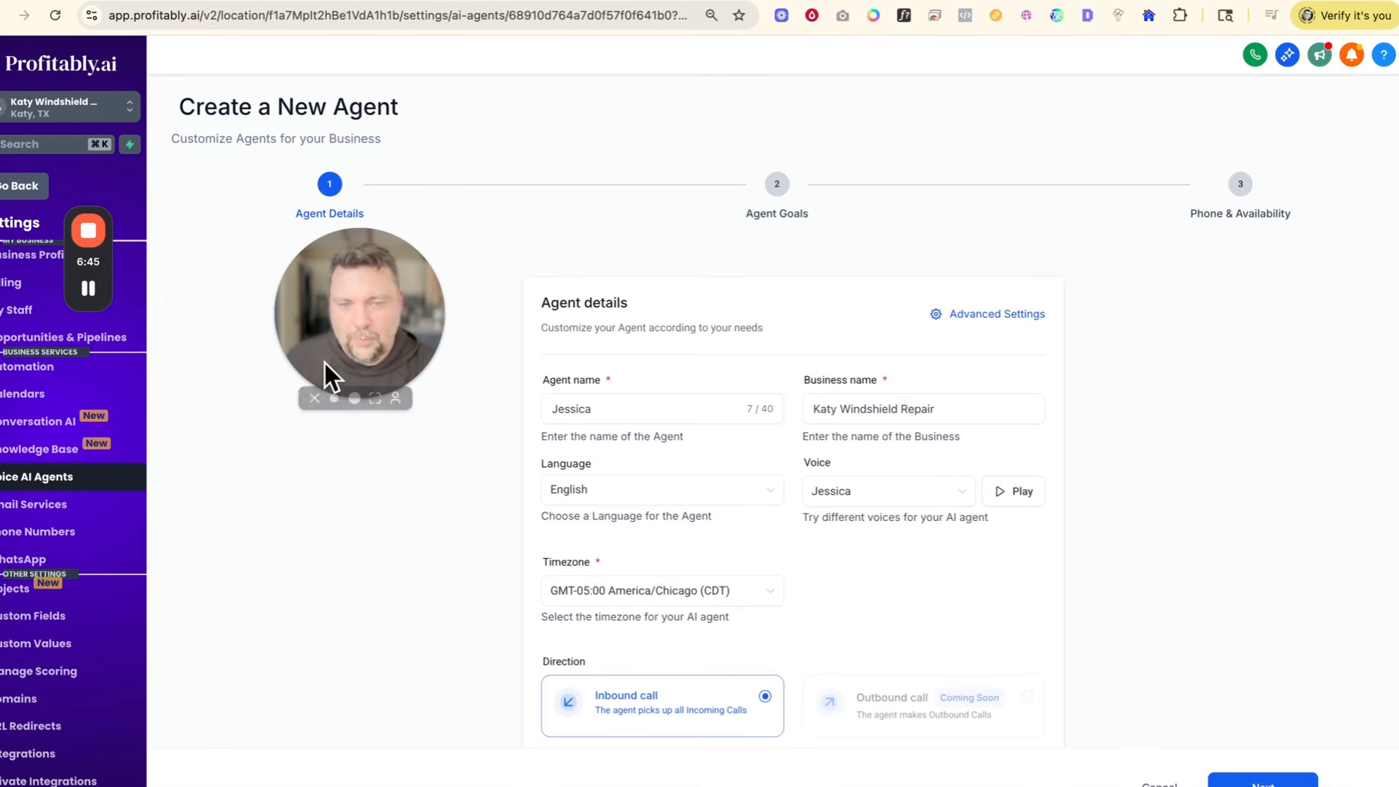
pyautogui.click(887, 491)
pyautogui.click(863, 554)
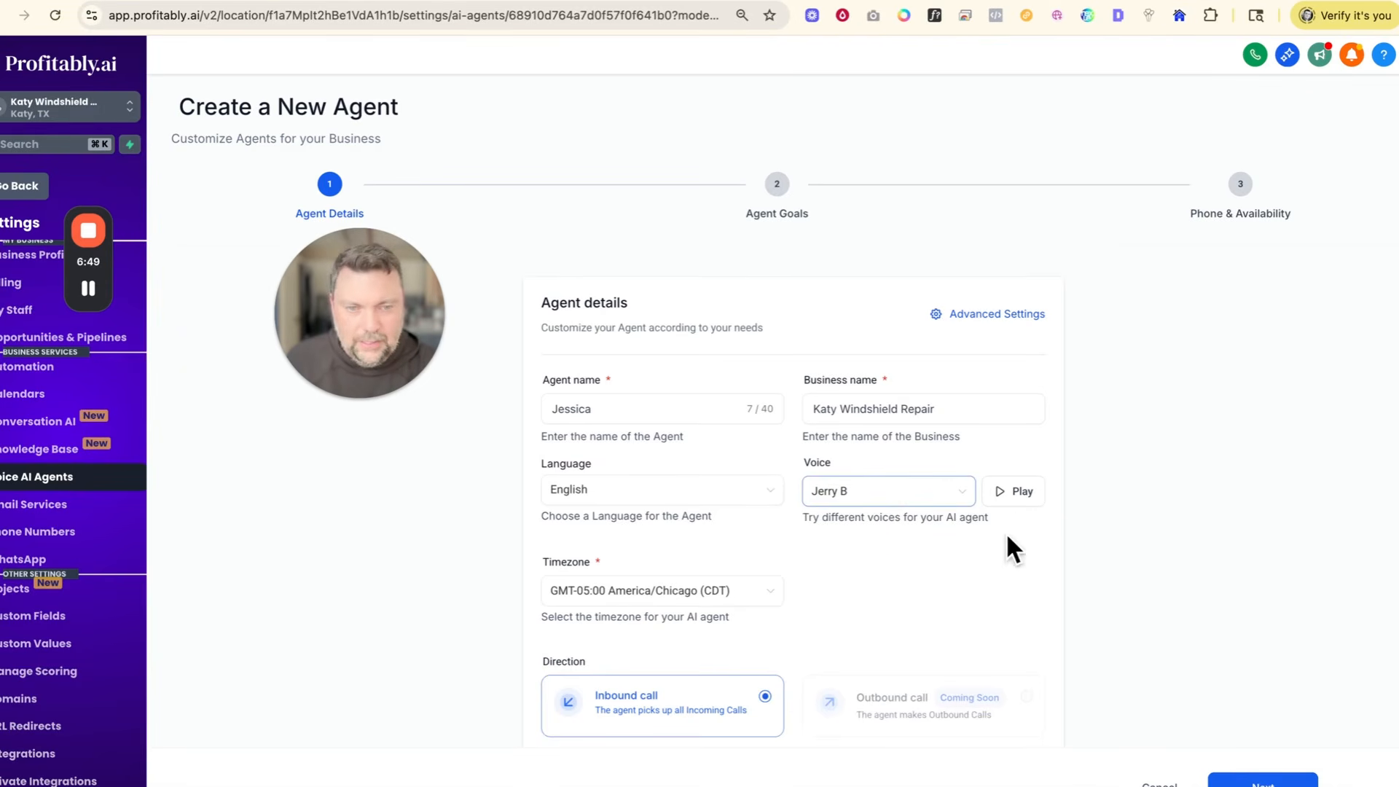
pyautogui.click(1014, 492)
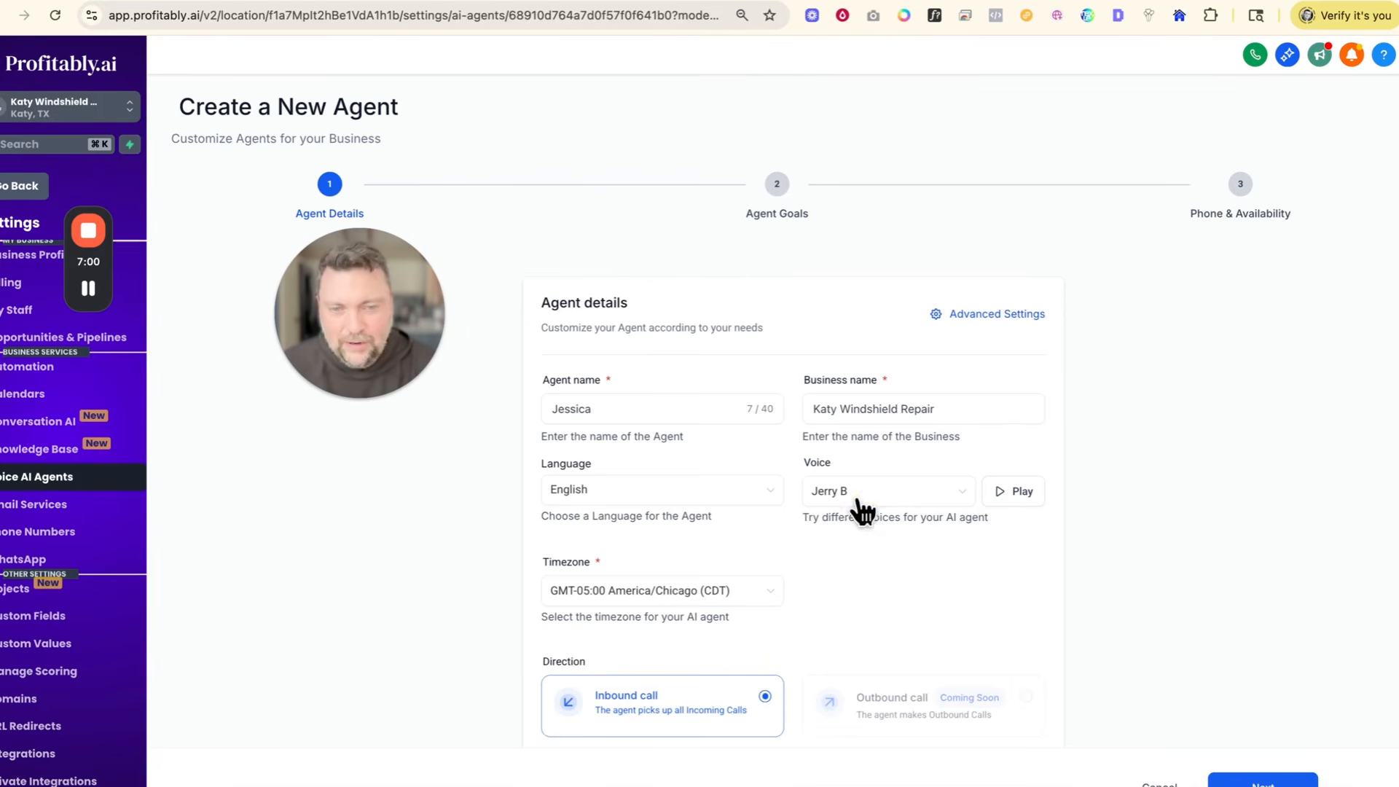
# - Set the agent's voice to Hope and play its sample
pyautogui.click(943, 494)
pyautogui.scroll(-1, 905, 611)
pyautogui.scroll(-5, 904, 611)
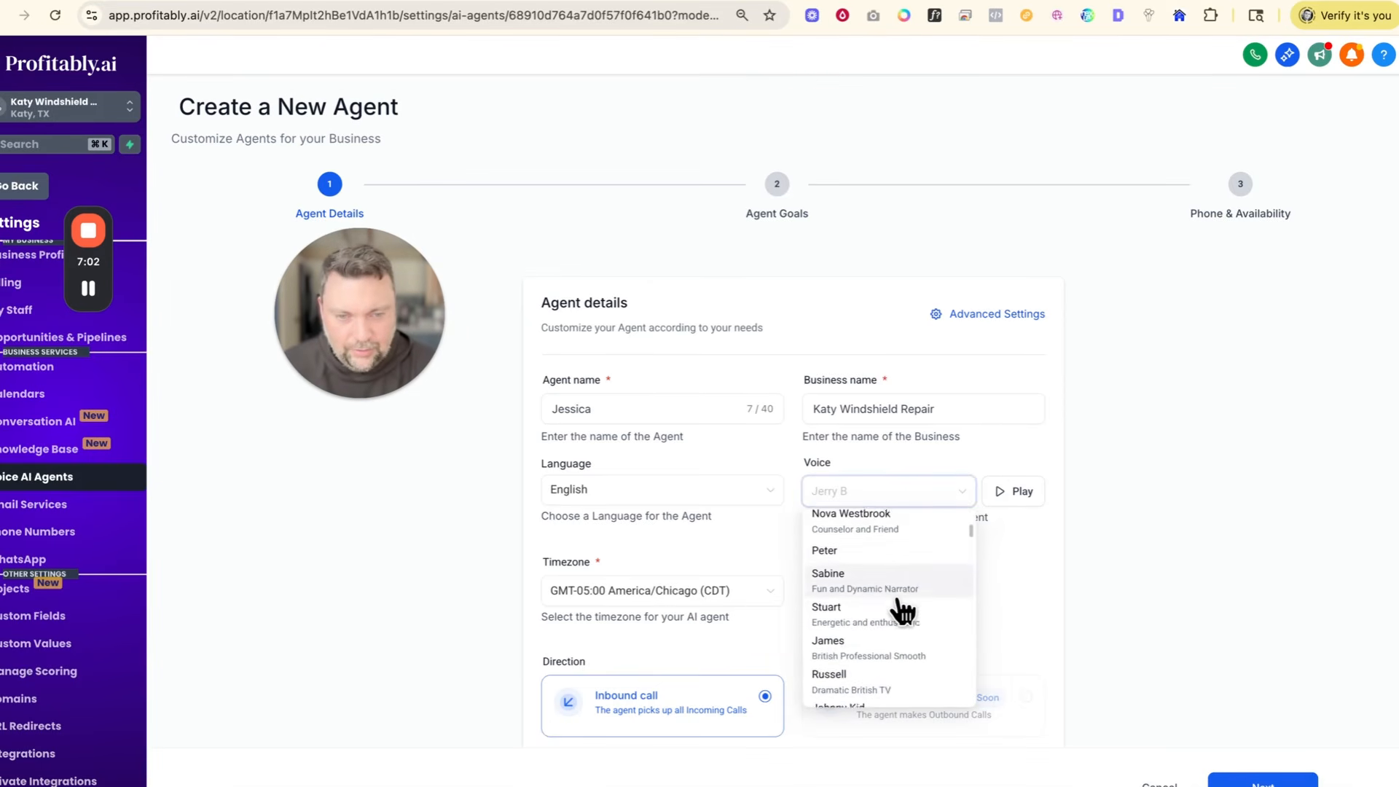
pyautogui.scroll(-2, 904, 611)
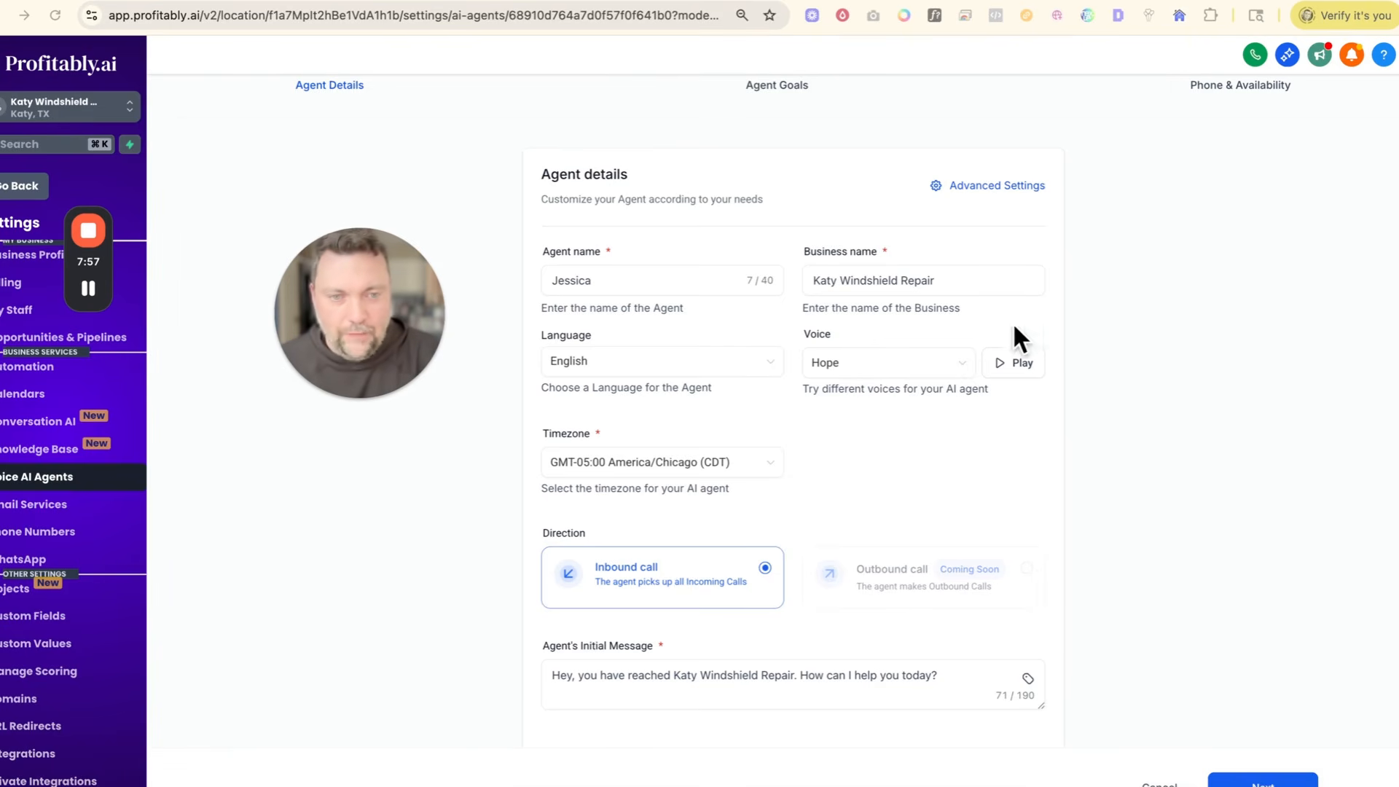
pyautogui.press('XF86AudioRaiseVolume')
pyautogui.click(1017, 375)
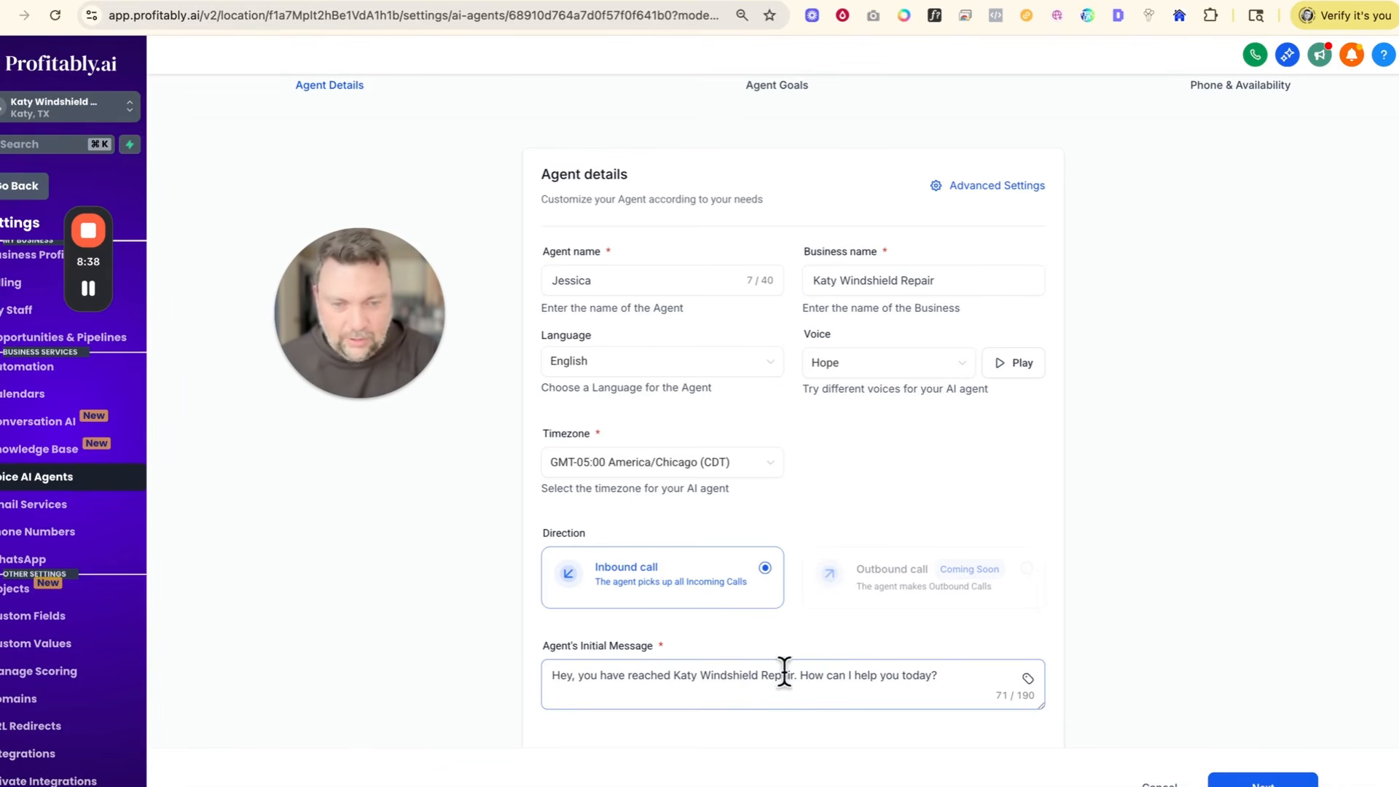
# - Set the agent's call time limit to 15 minutes and response speed to Normal in its advanced settings
pyautogui.click(977, 191)
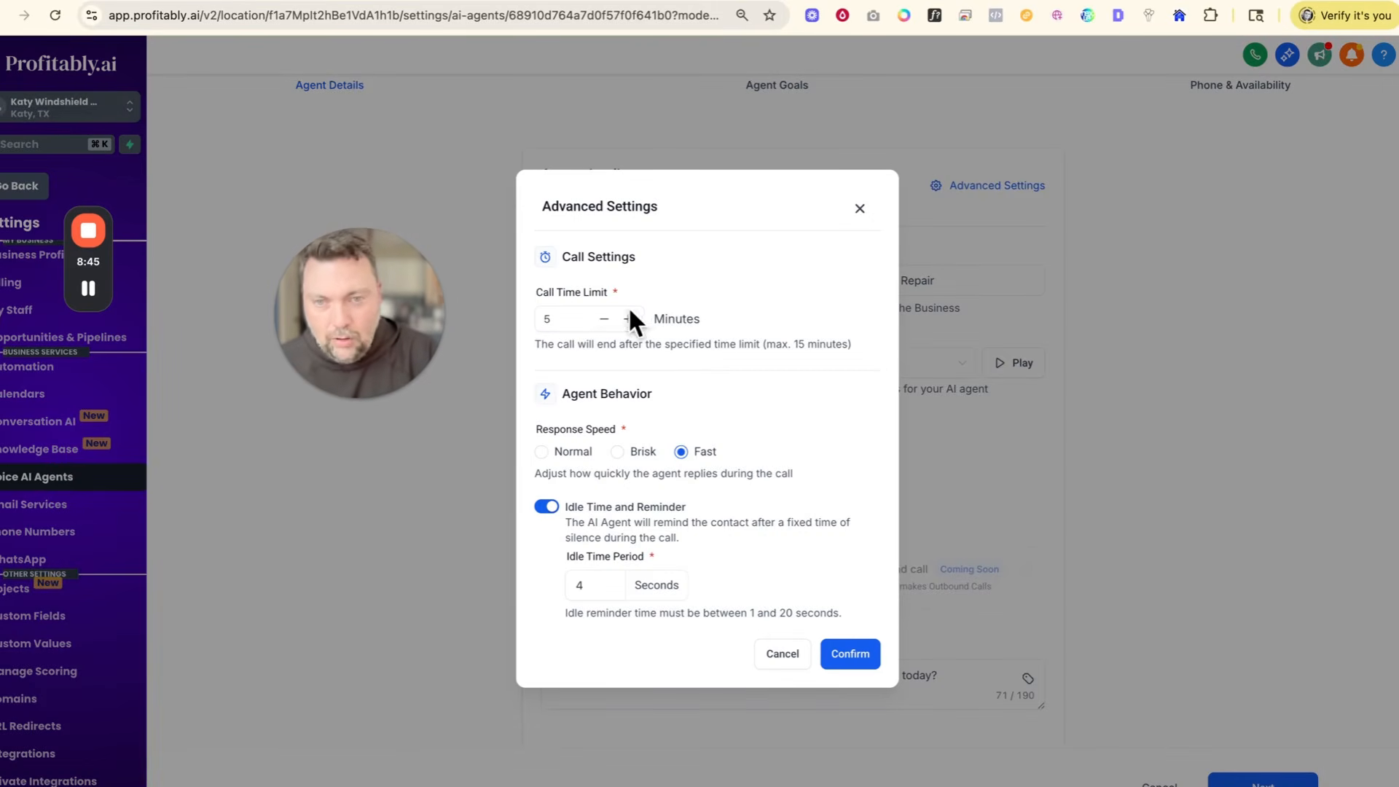
pyautogui.click(556, 319)
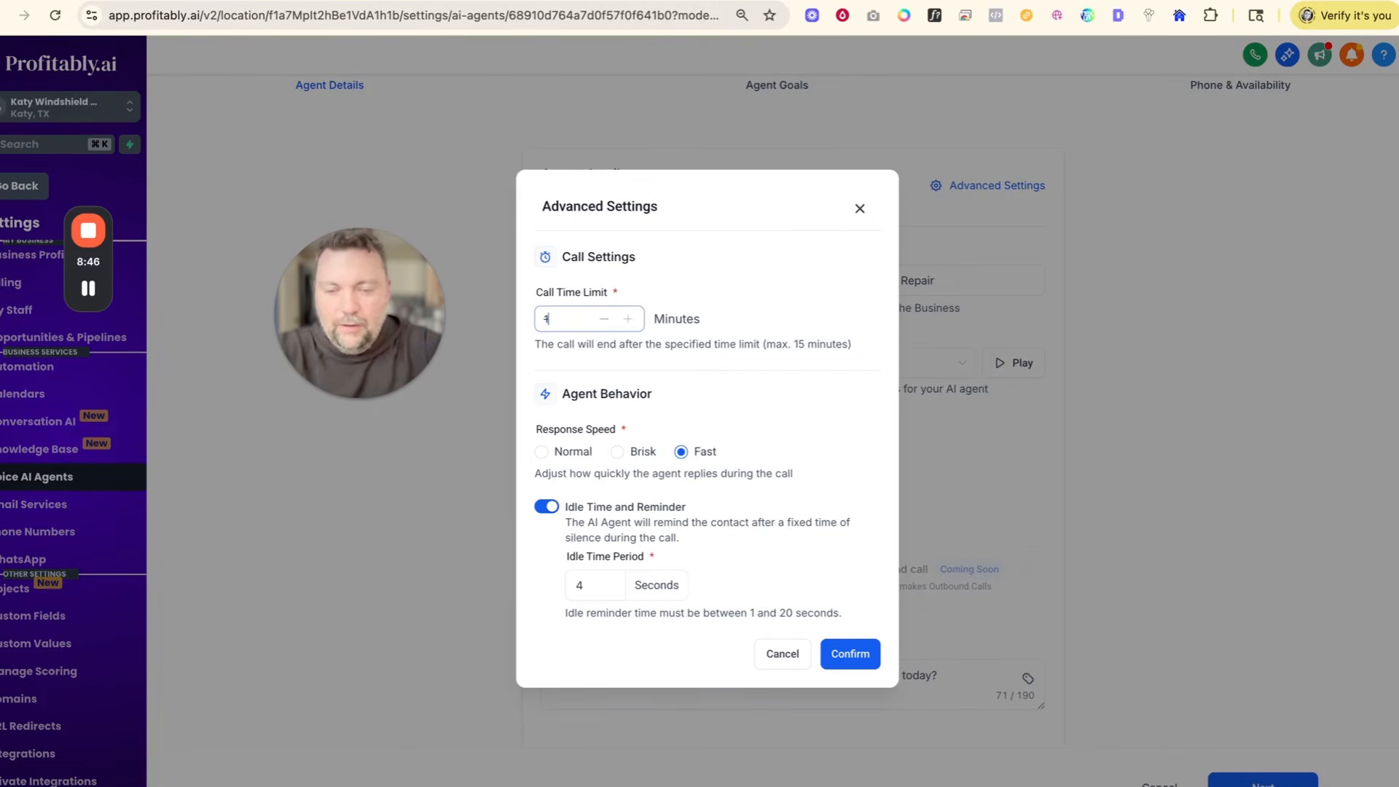
pyautogui.click(791, 309)
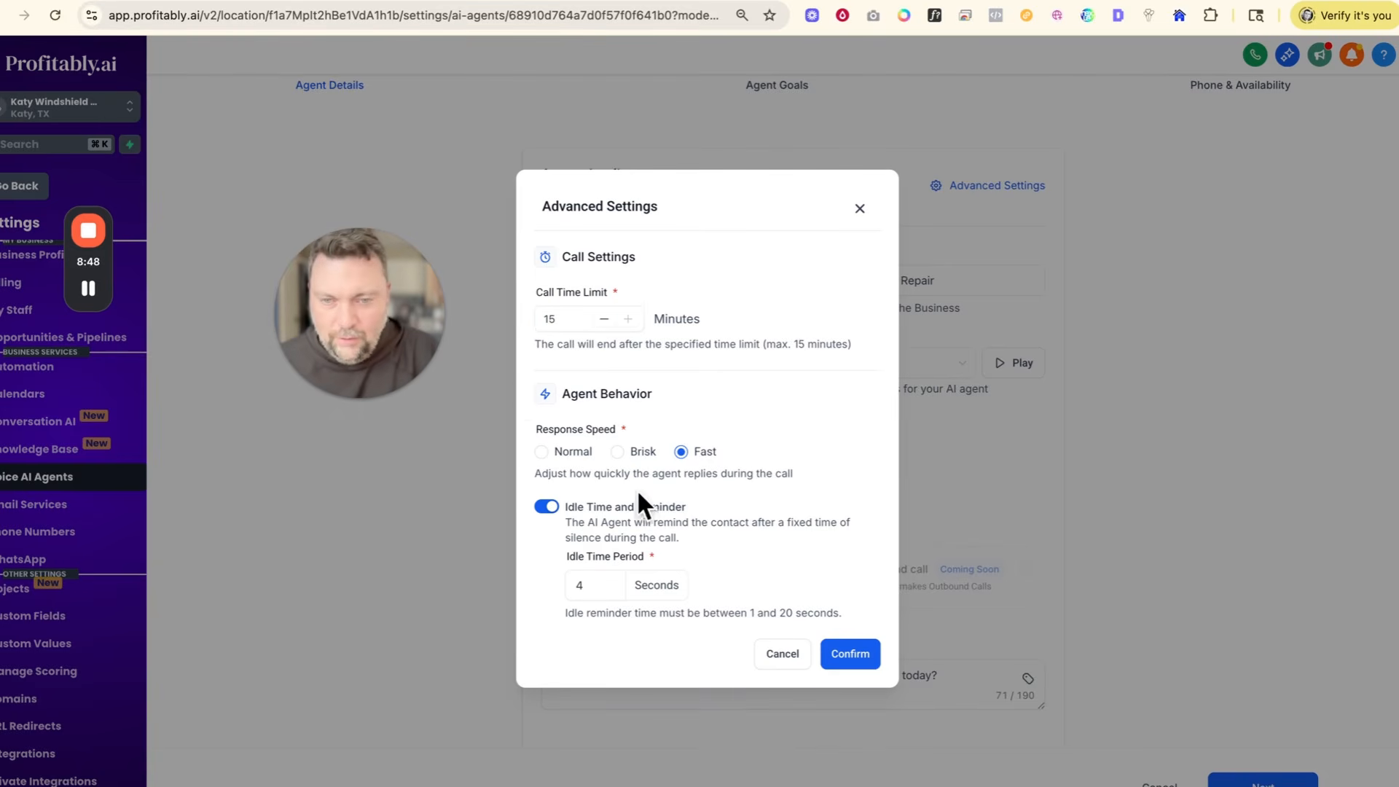
pyautogui.click(542, 451)
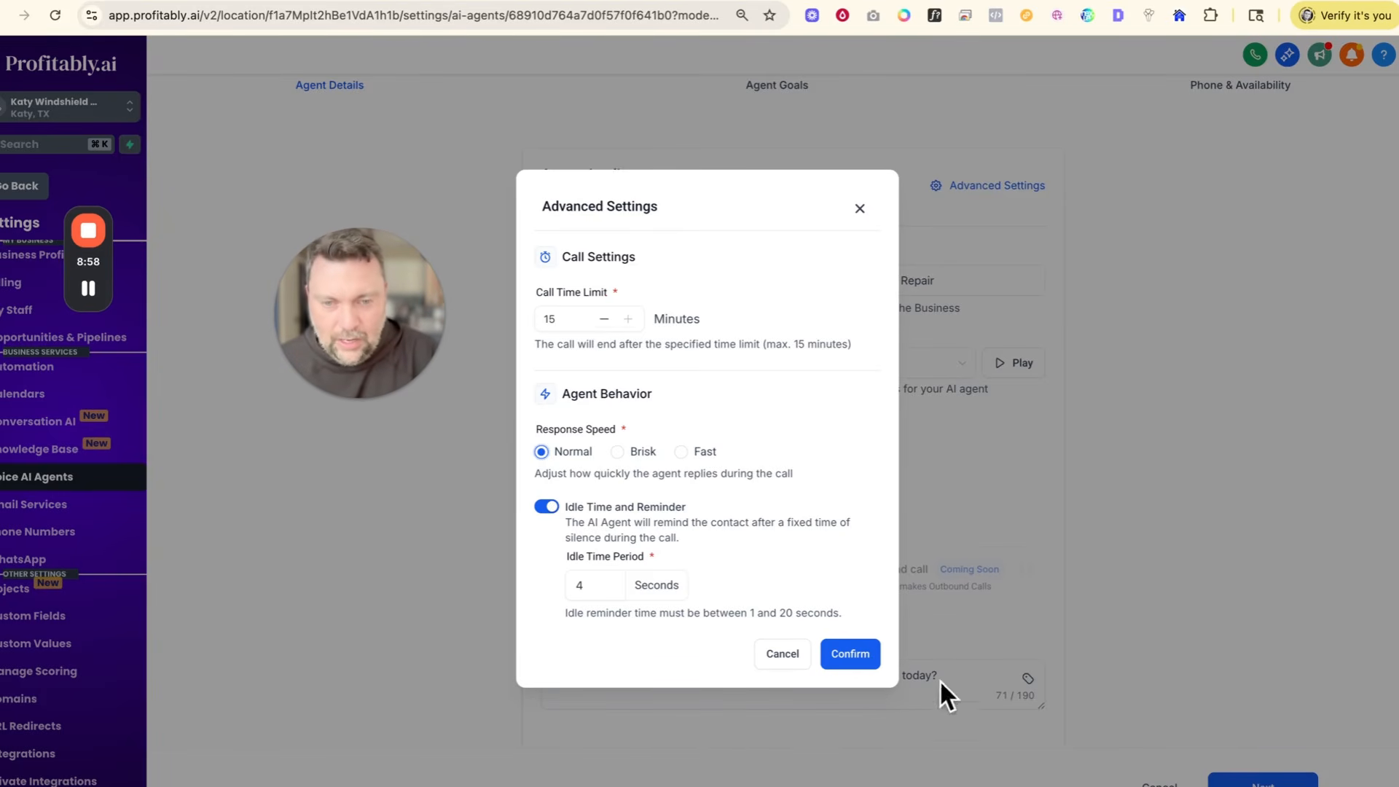
pyautogui.click(848, 661)
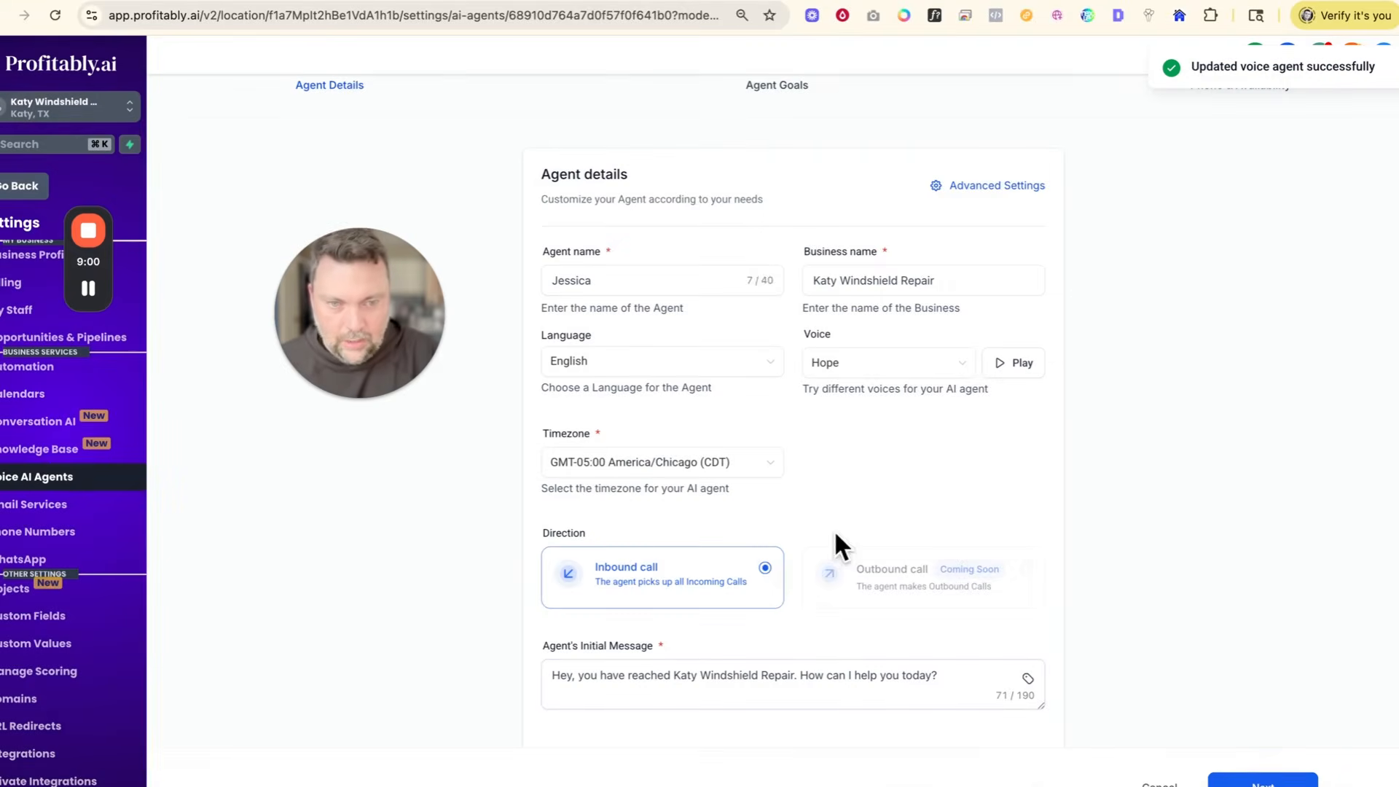
# - Accept the agent details and proceed to the Agent Goals stage
pyautogui.scroll(-1, 806, 656)
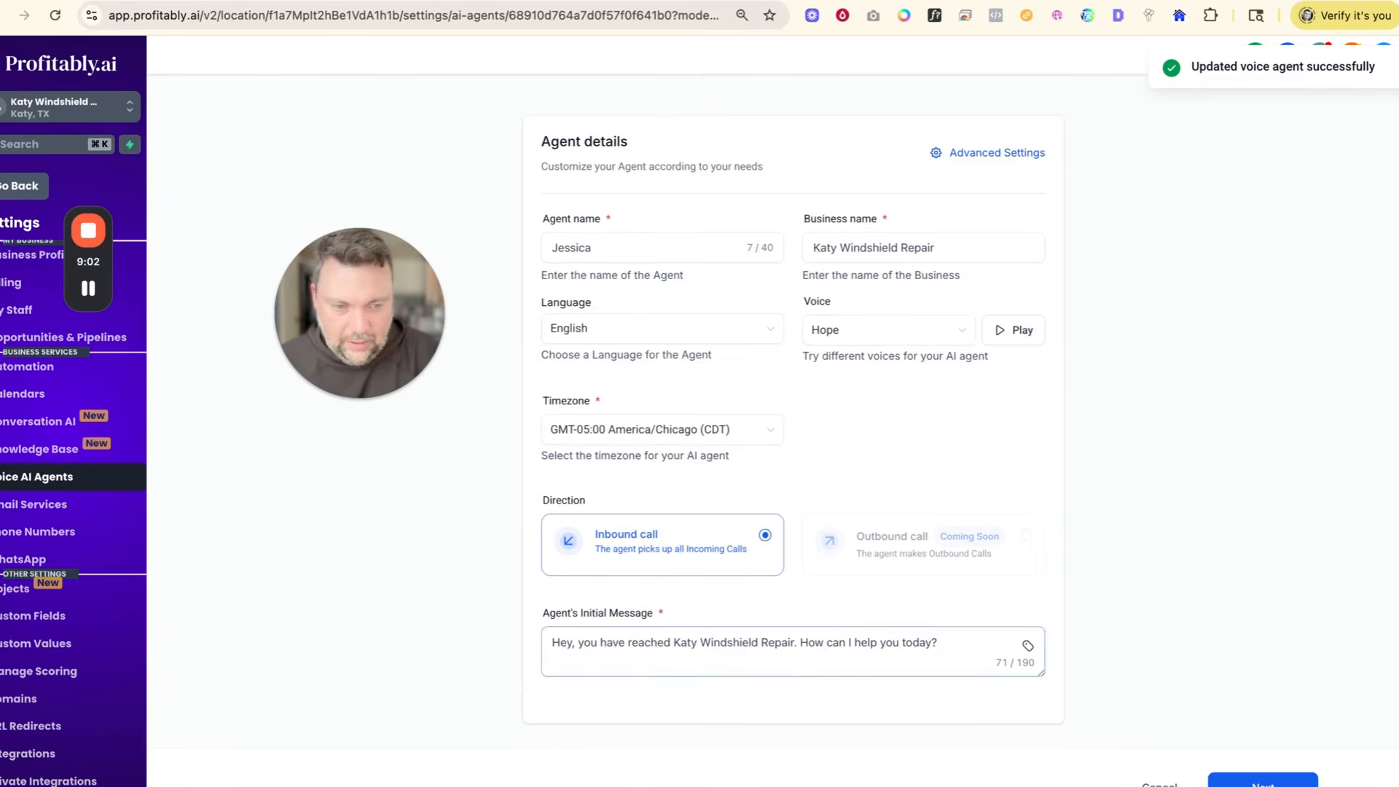
pyautogui.click(1262, 781)
pyautogui.moveTo(402, 326); pyautogui.dragTo(307, 325)
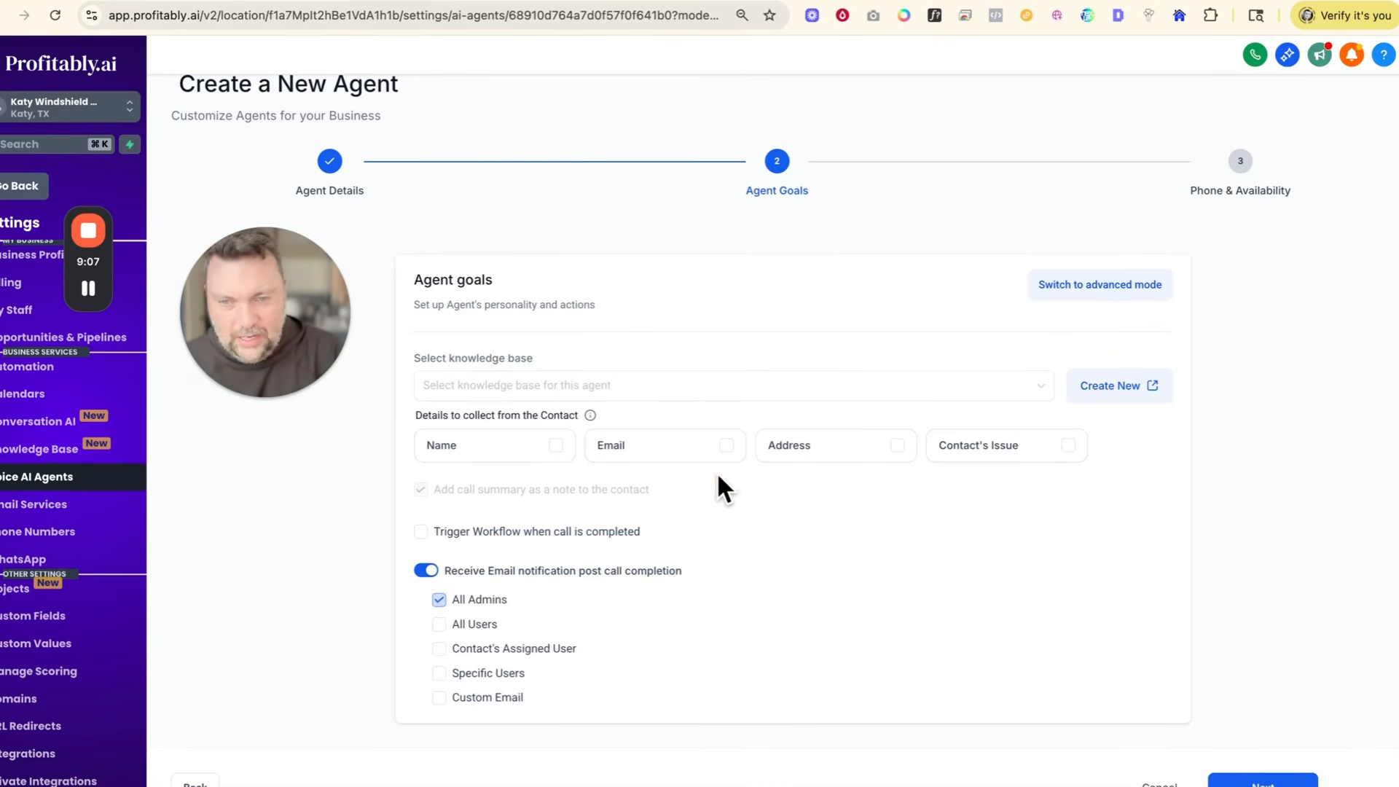
# - Have the agent collect the contact's Name, Email, Address and Contact's Issue in the agent goals
pyautogui.click(554, 445)
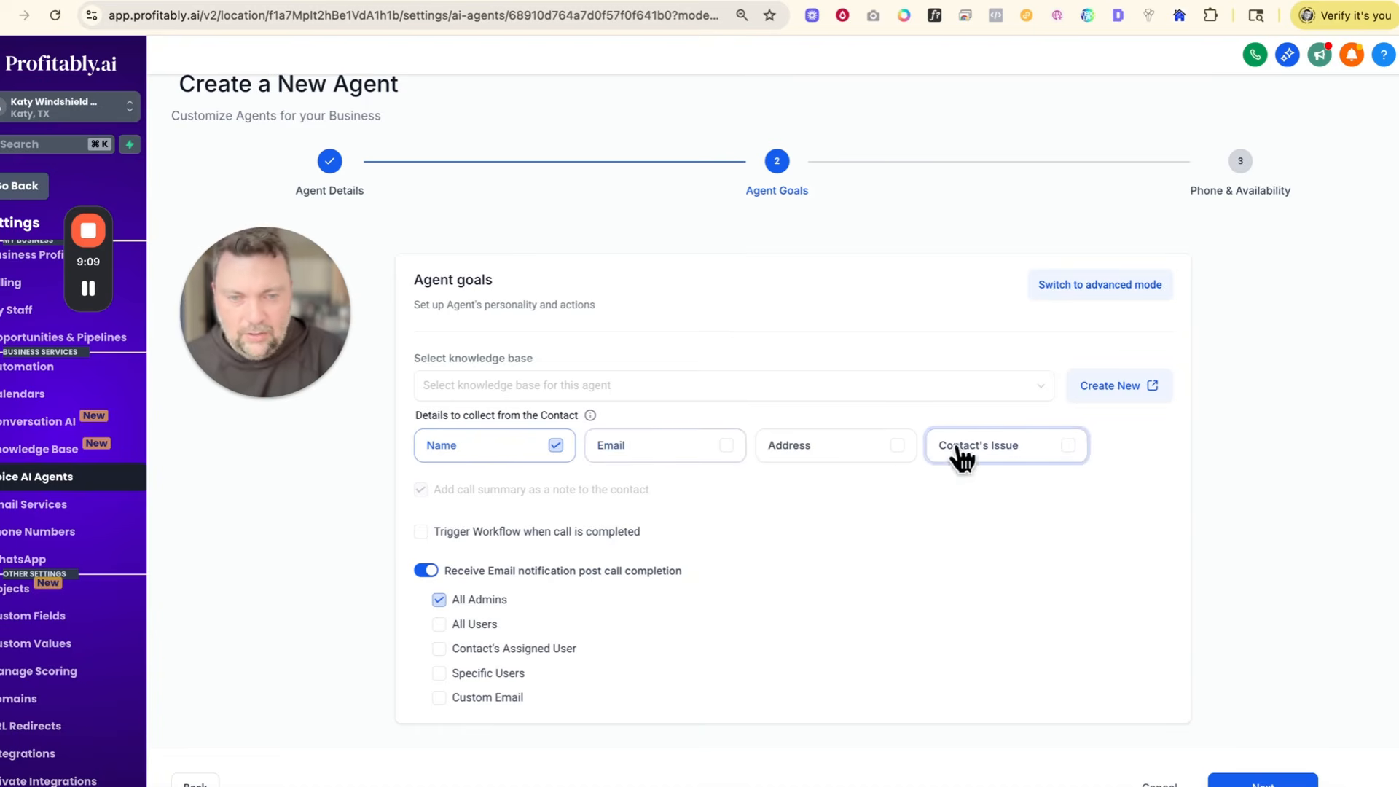
pyautogui.click(899, 447)
pyautogui.click(1068, 446)
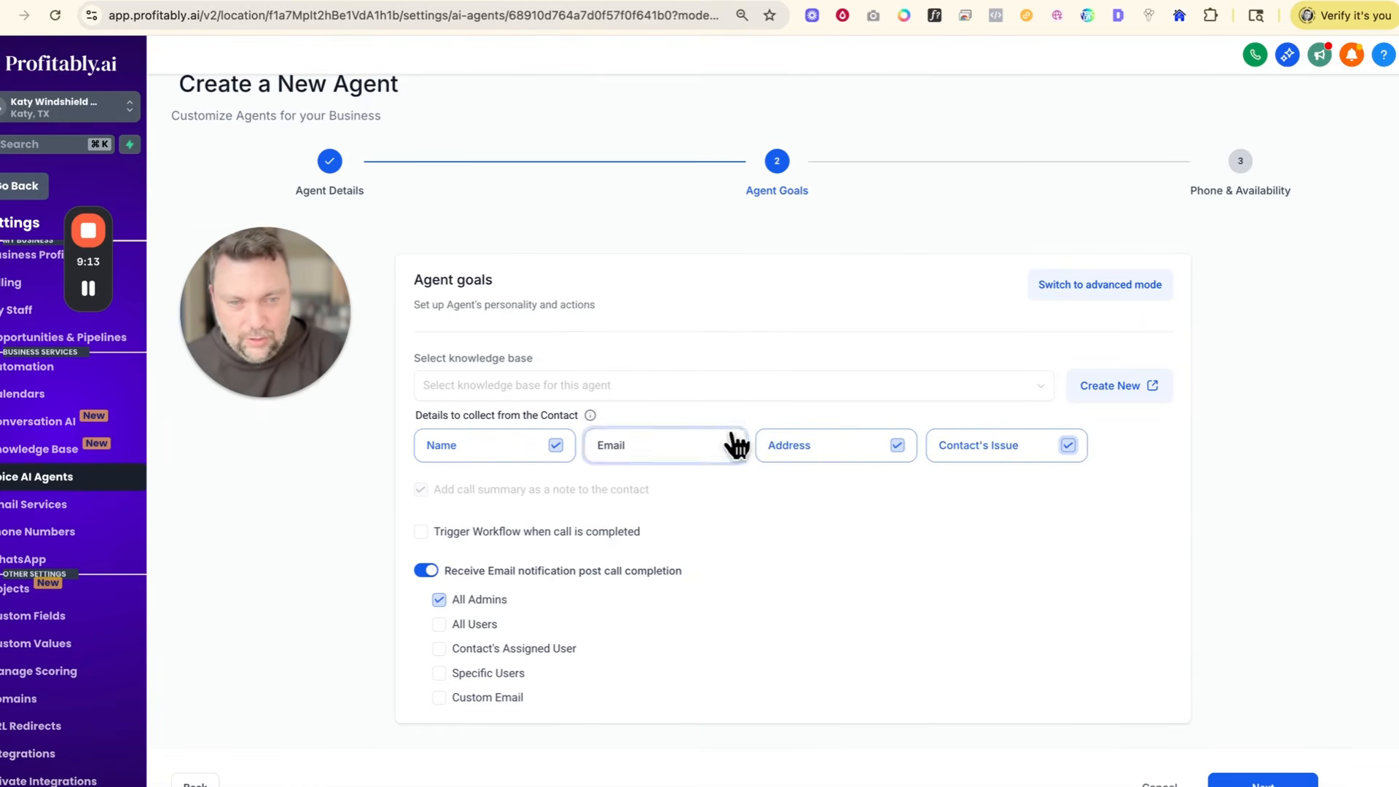
pyautogui.click(727, 445)
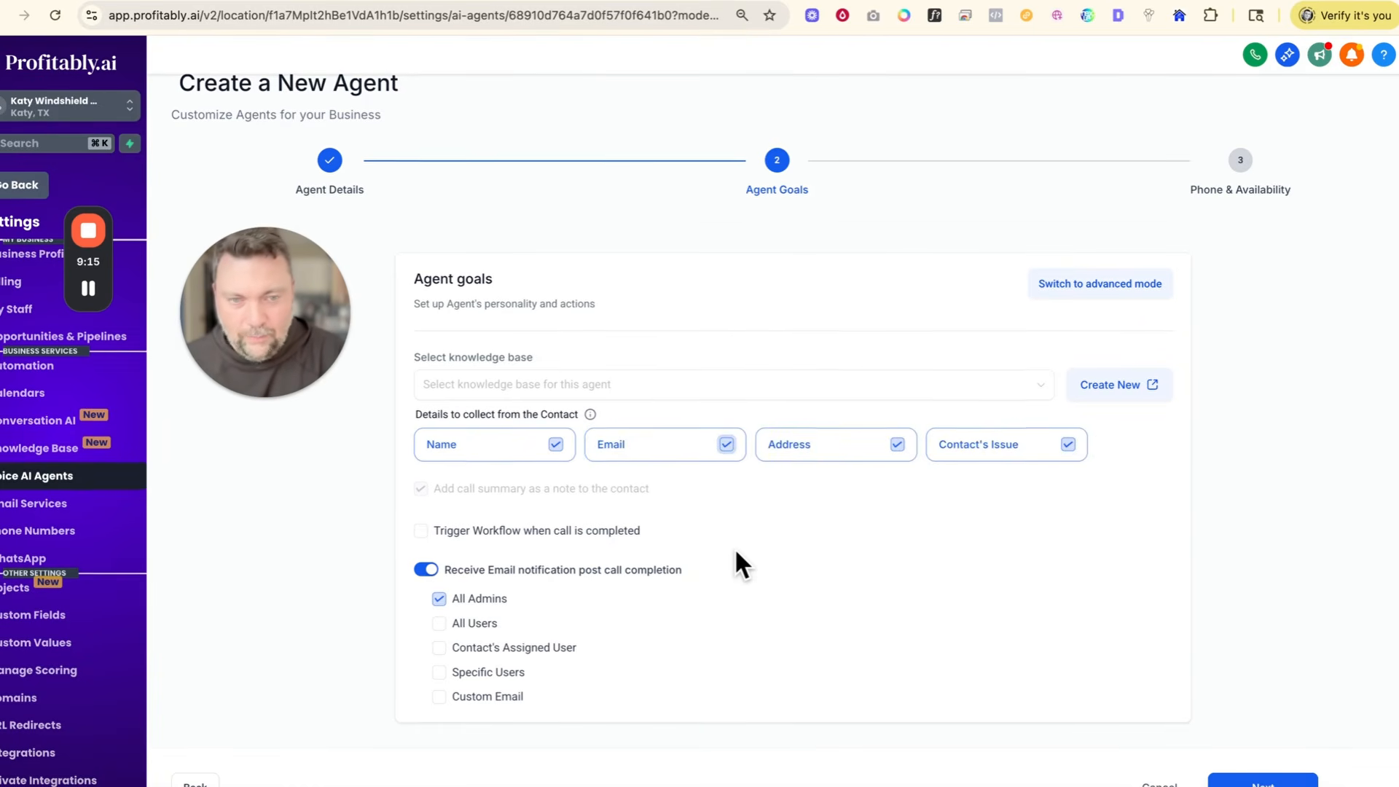
# - Review the agent's prompt in the advanced mode of the agent goals and return to basic mode
pyautogui.click(1077, 288)
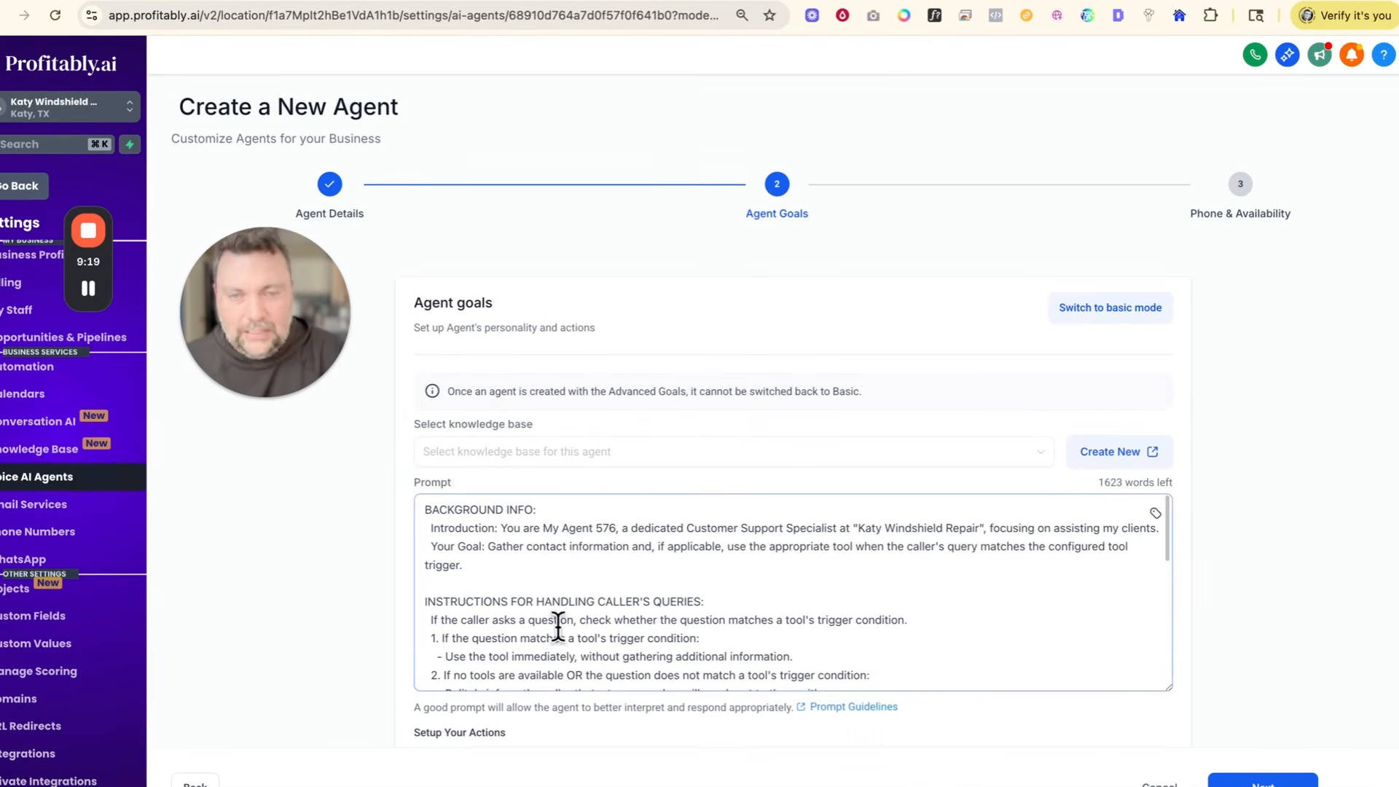
pyautogui.scroll(-5, 595, 589)
pyautogui.scroll(5, 594, 575)
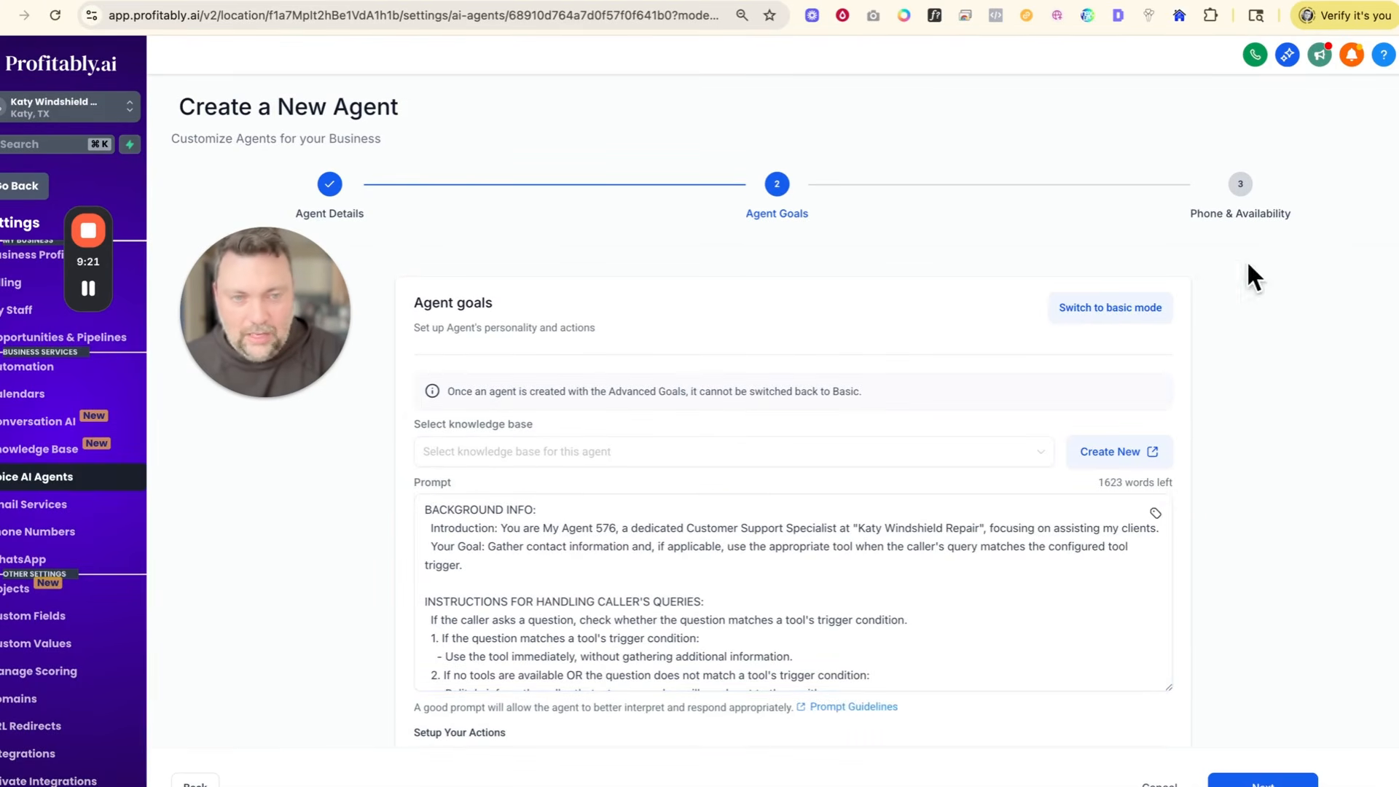
pyautogui.click(1109, 308)
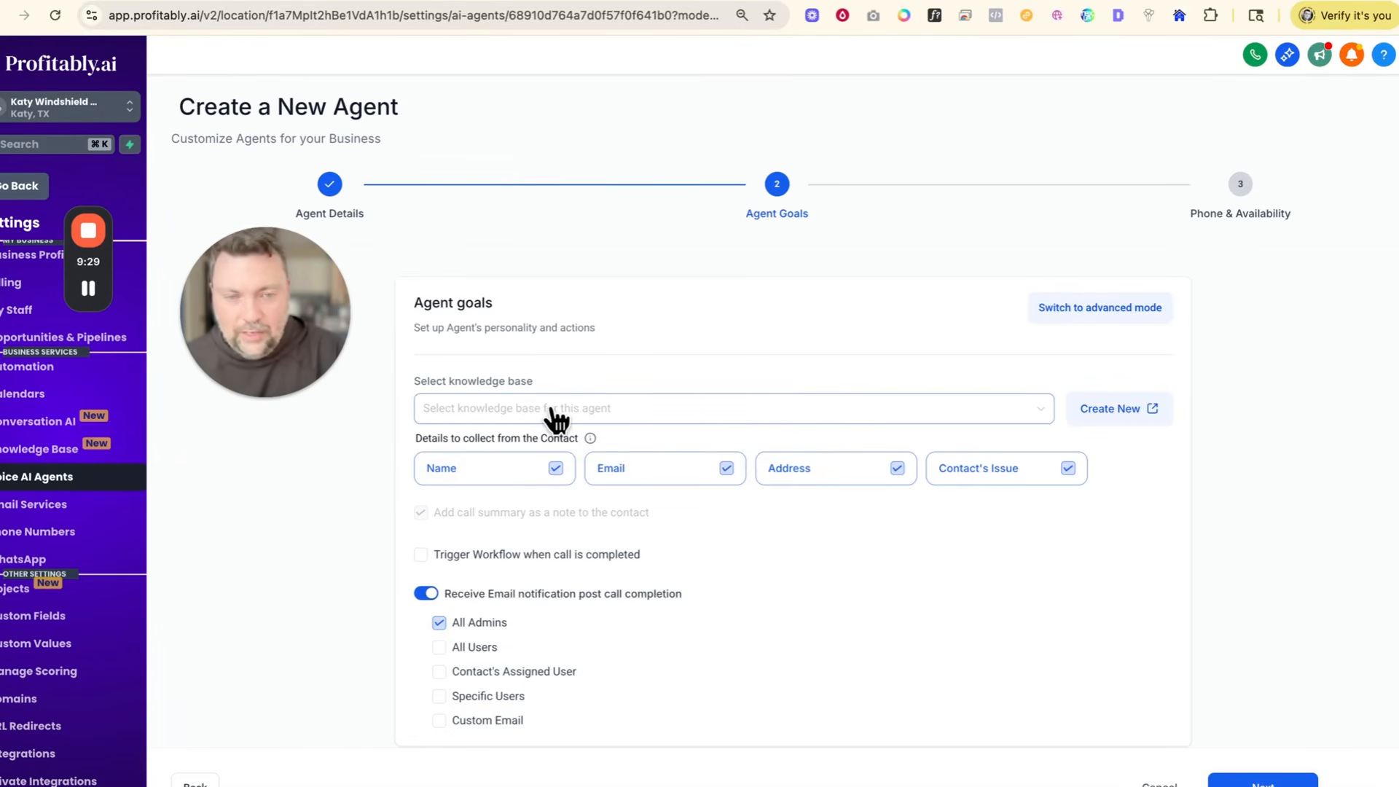
# - Open the Knowledge Base page for creating a new knowledge base for the agent
pyautogui.click(1118, 412)
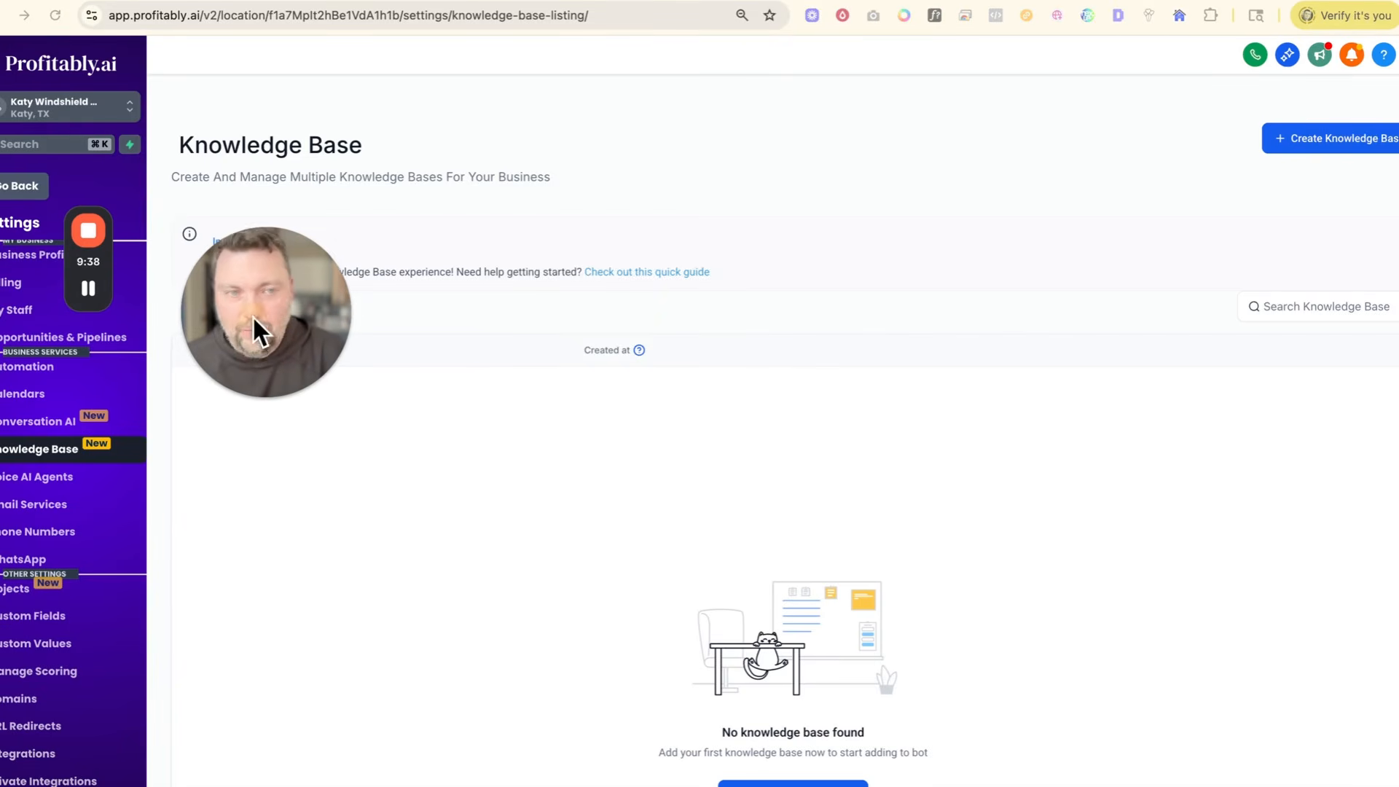
pyautogui.moveTo(252, 316); pyautogui.dragTo(613, 296)
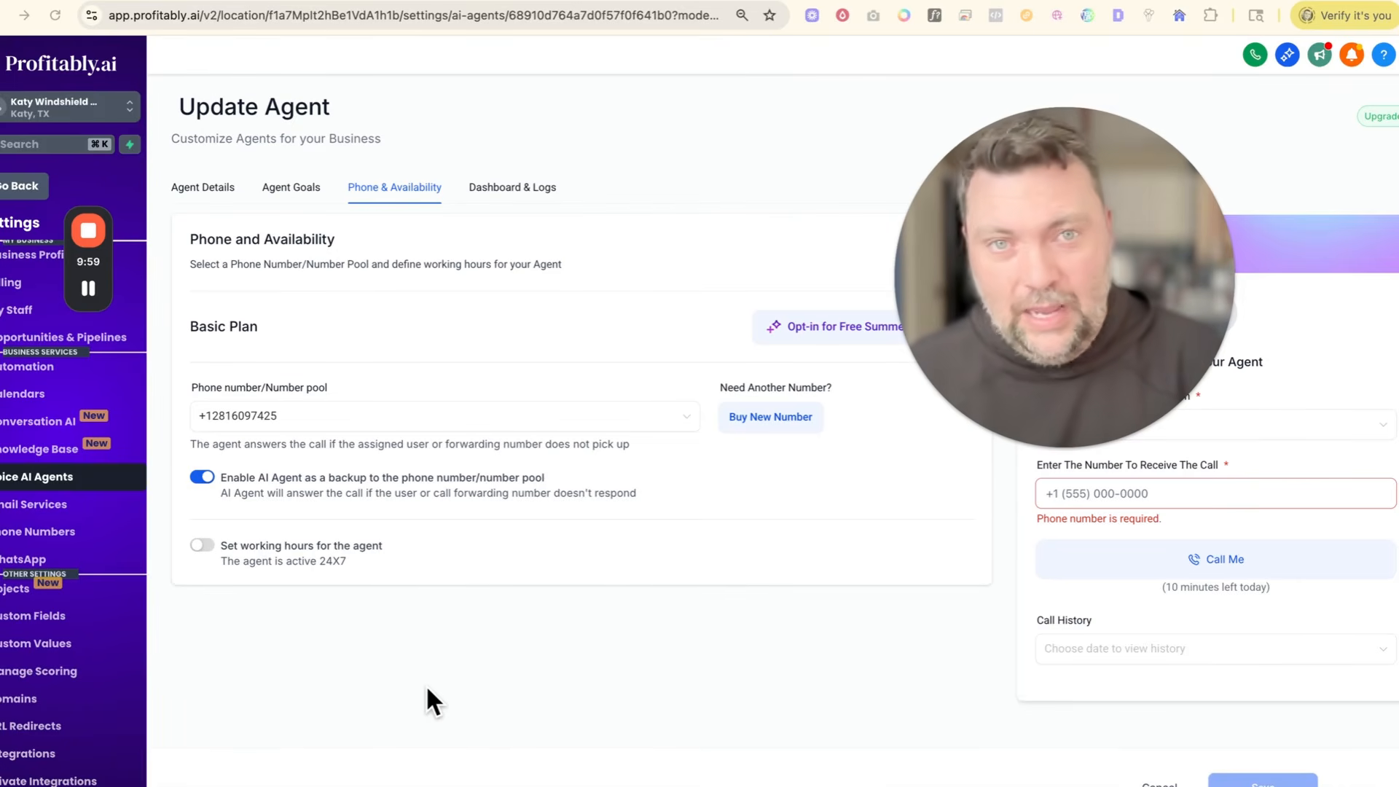
# - Place a test call from the agent's assigned number to the entered phone number
pyautogui.moveTo(1121, 199); pyautogui.dragTo(896, 353)
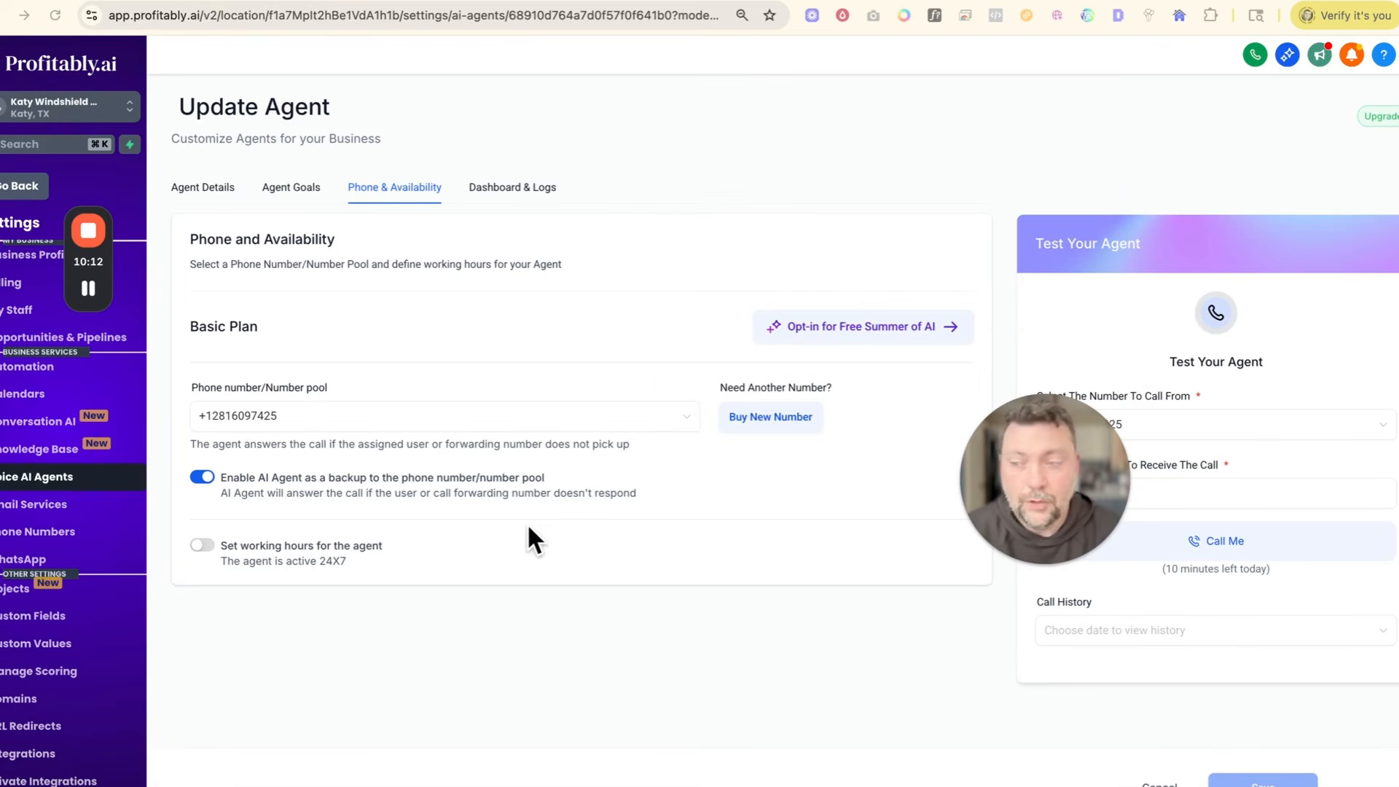
pyautogui.click(1223, 540)
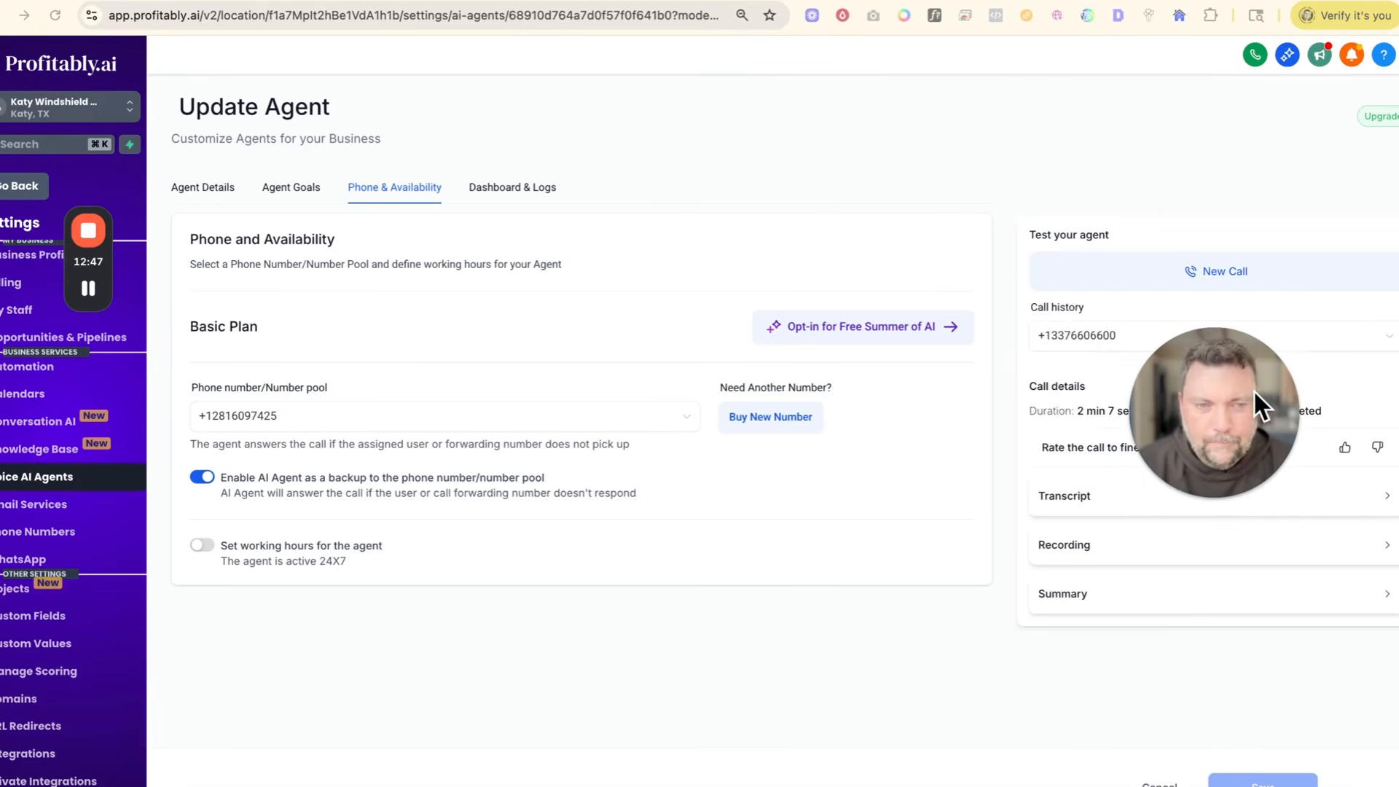
pyautogui.moveTo(1245, 390); pyautogui.dragTo(1115, 345)
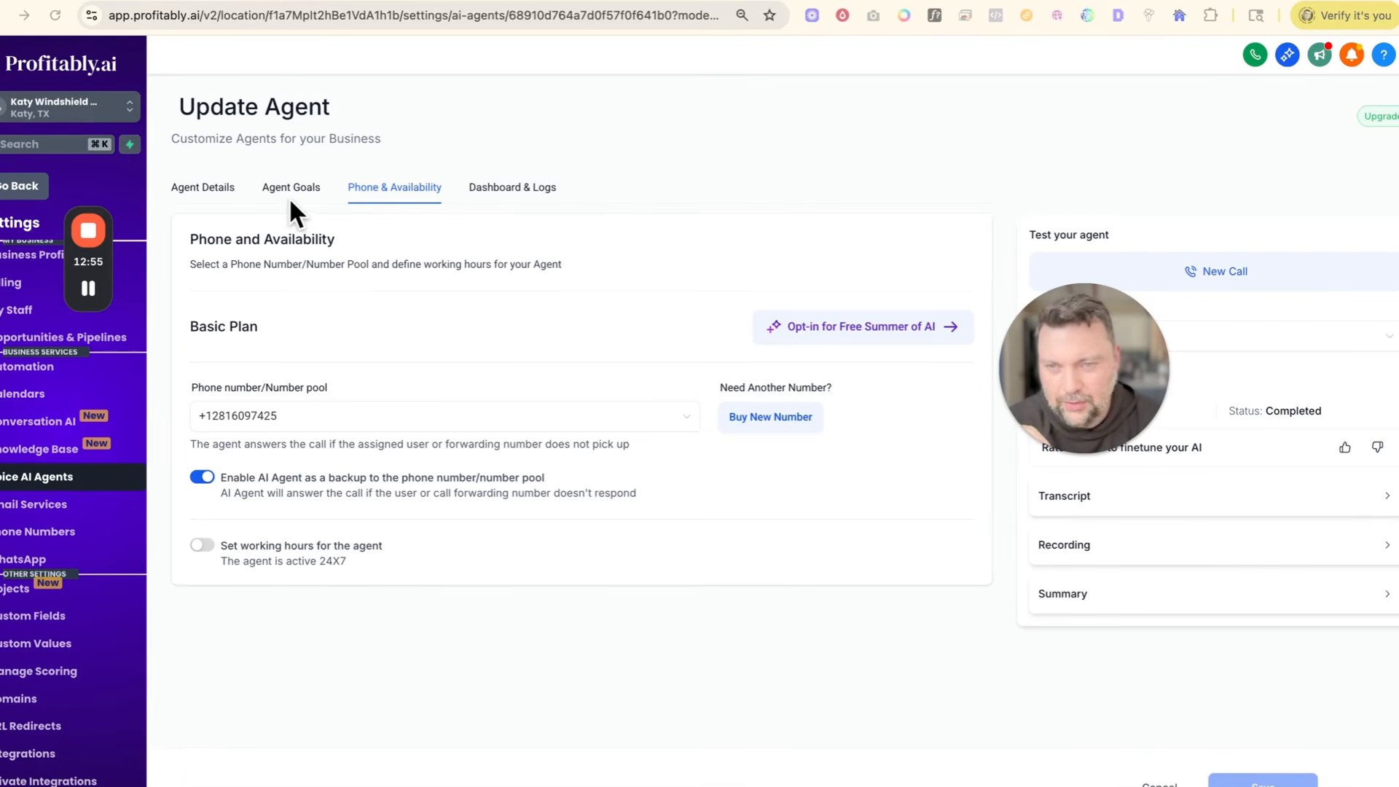
# - Browse the available voices in the agent details and set the agent's voice to Hope
pyautogui.click(200, 188)
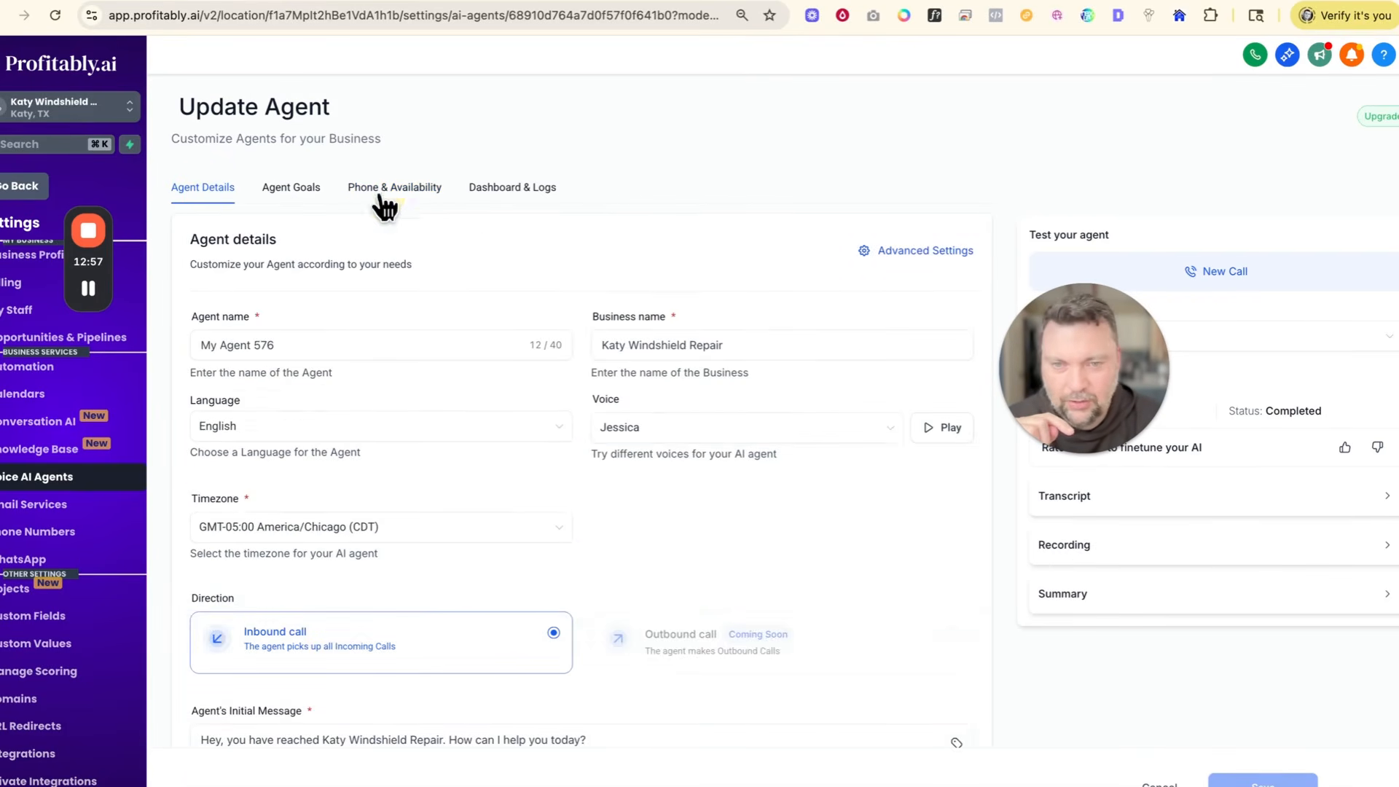
pyautogui.click(619, 437)
pyautogui.scroll(1, 694, 593)
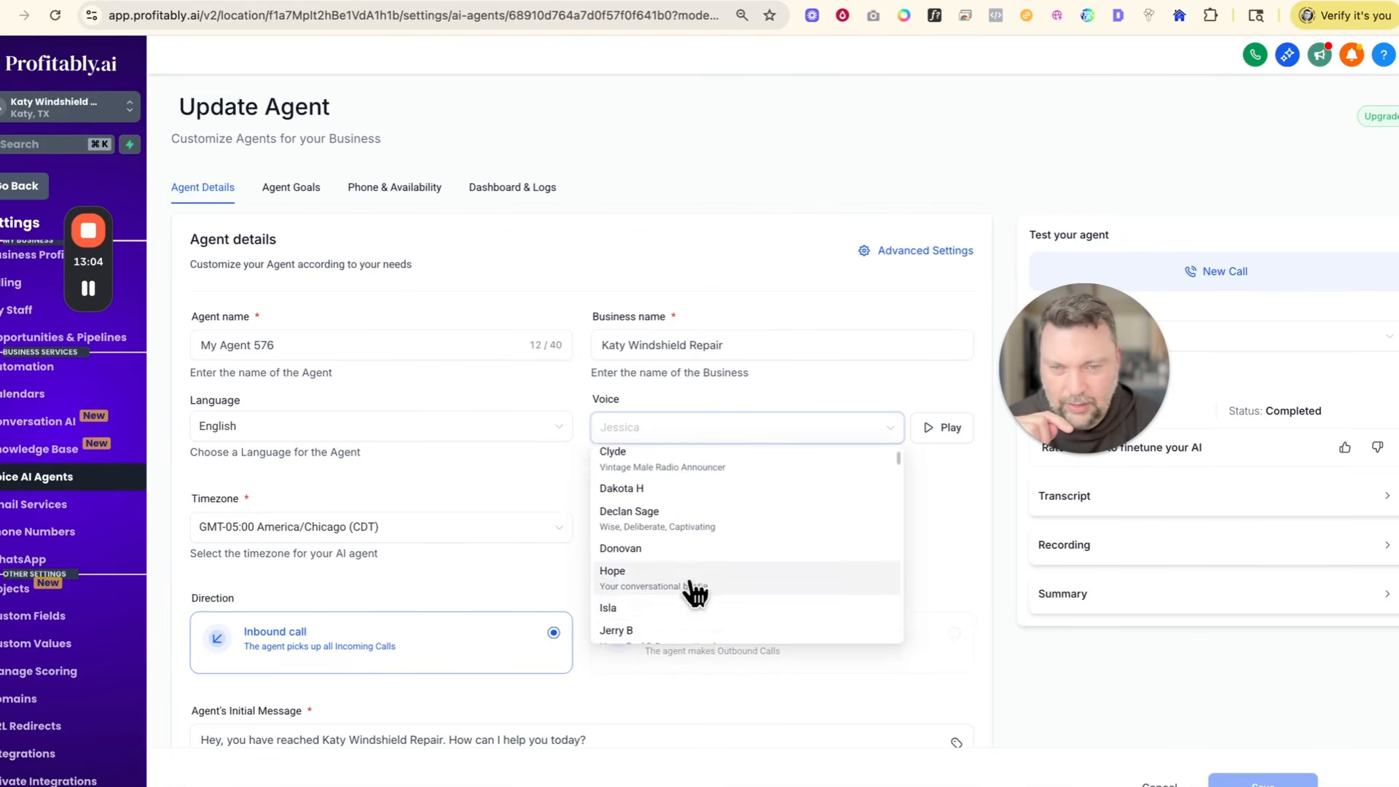
pyautogui.scroll(3, 694, 593)
pyautogui.scroll(-3, 695, 593)
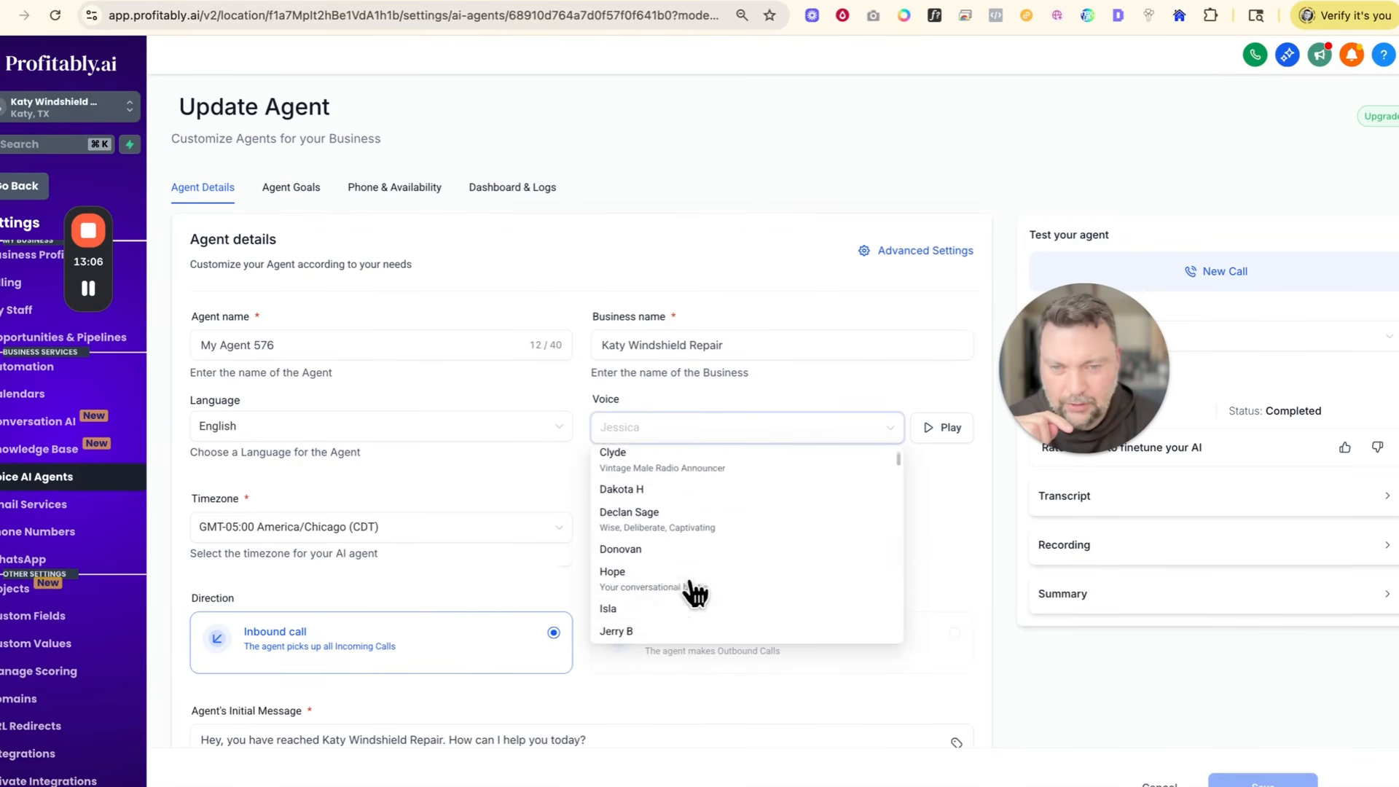
pyautogui.scroll(-5, 695, 593)
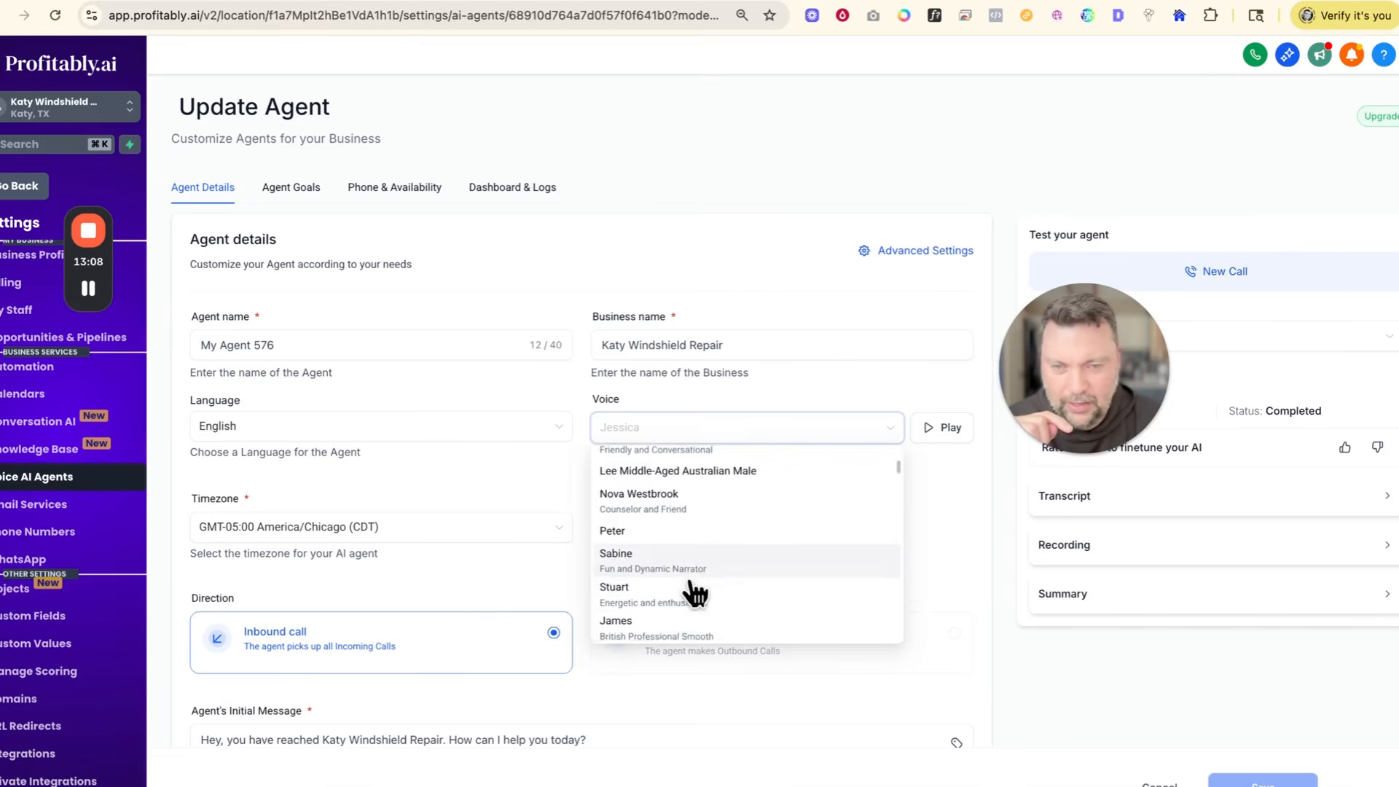
pyautogui.scroll(-4, 695, 593)
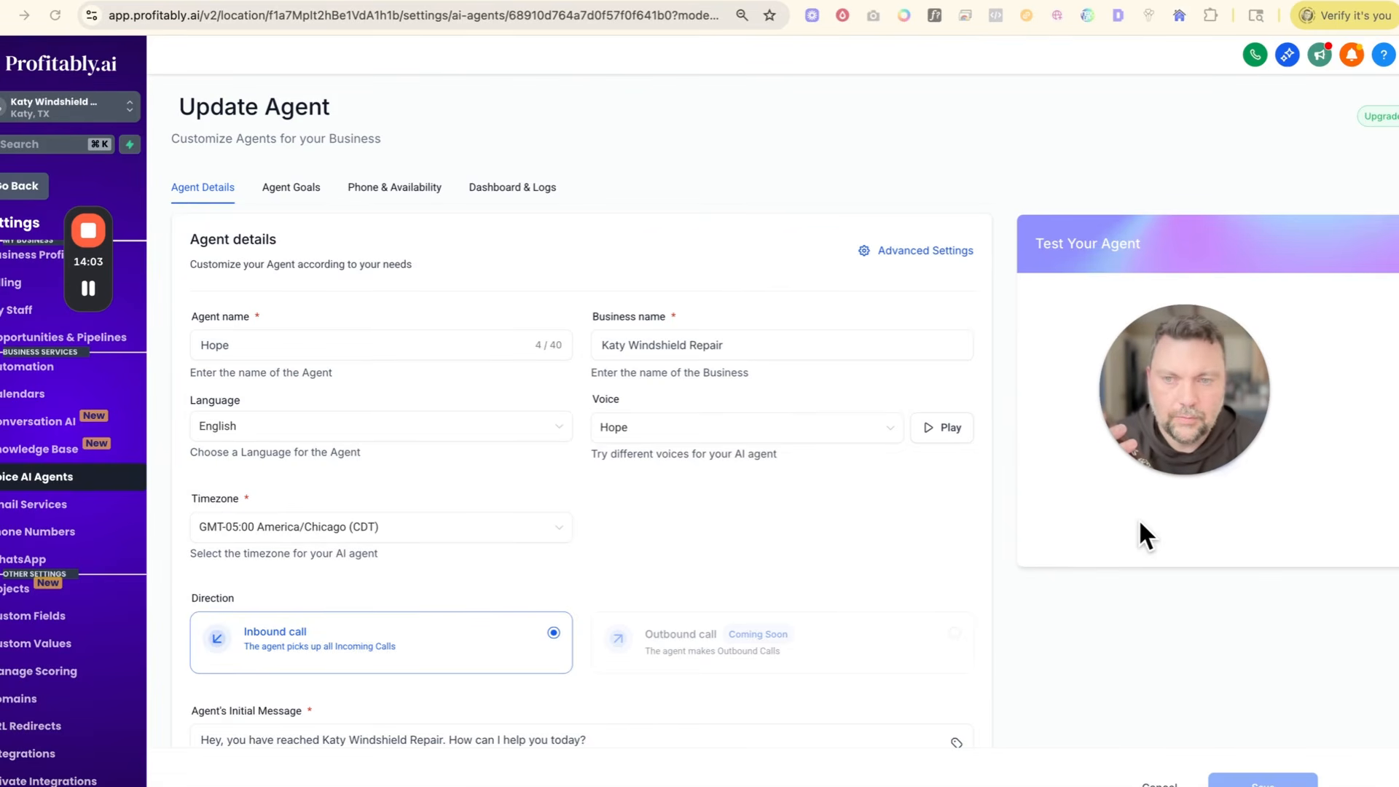
pyautogui.moveTo(1101, 475)
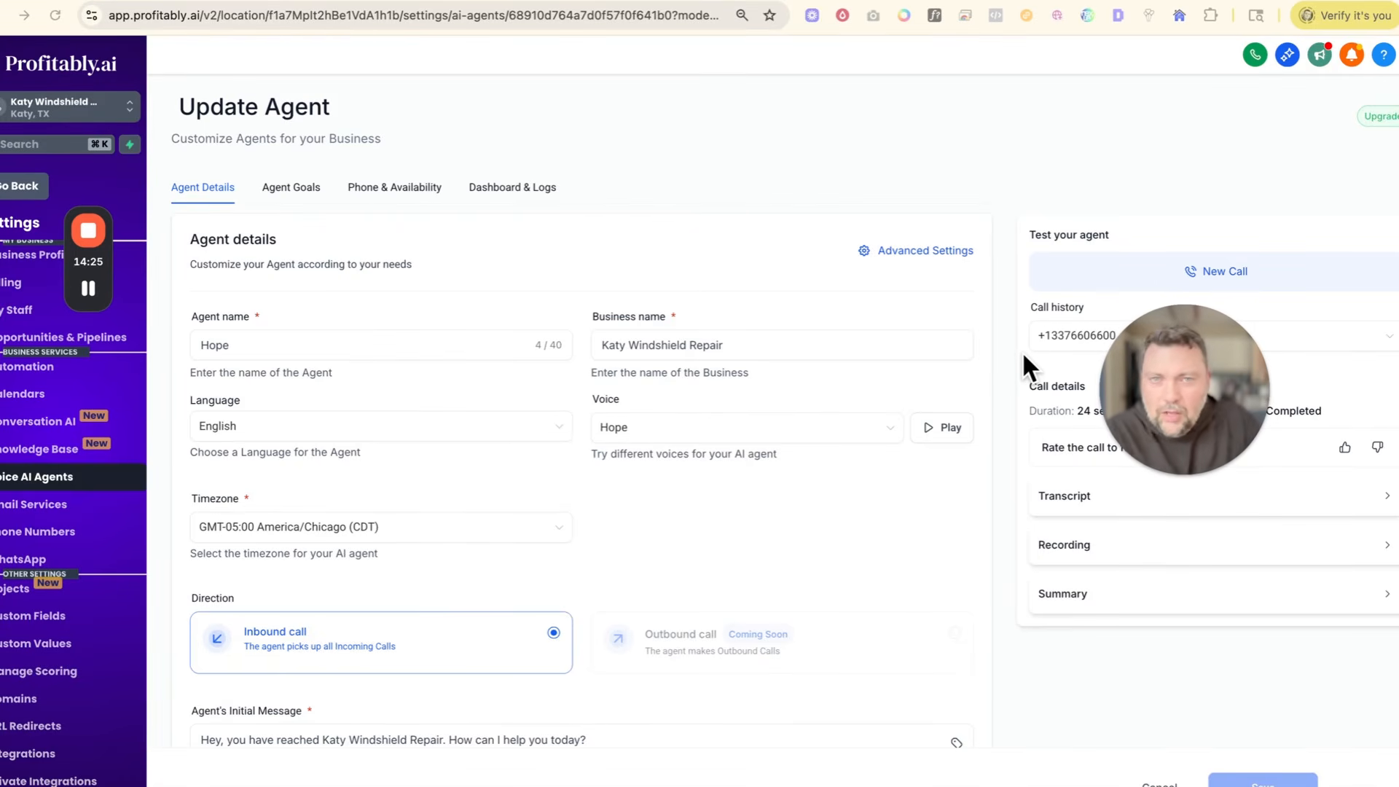
pyautogui.doubleClick(1206, 344)
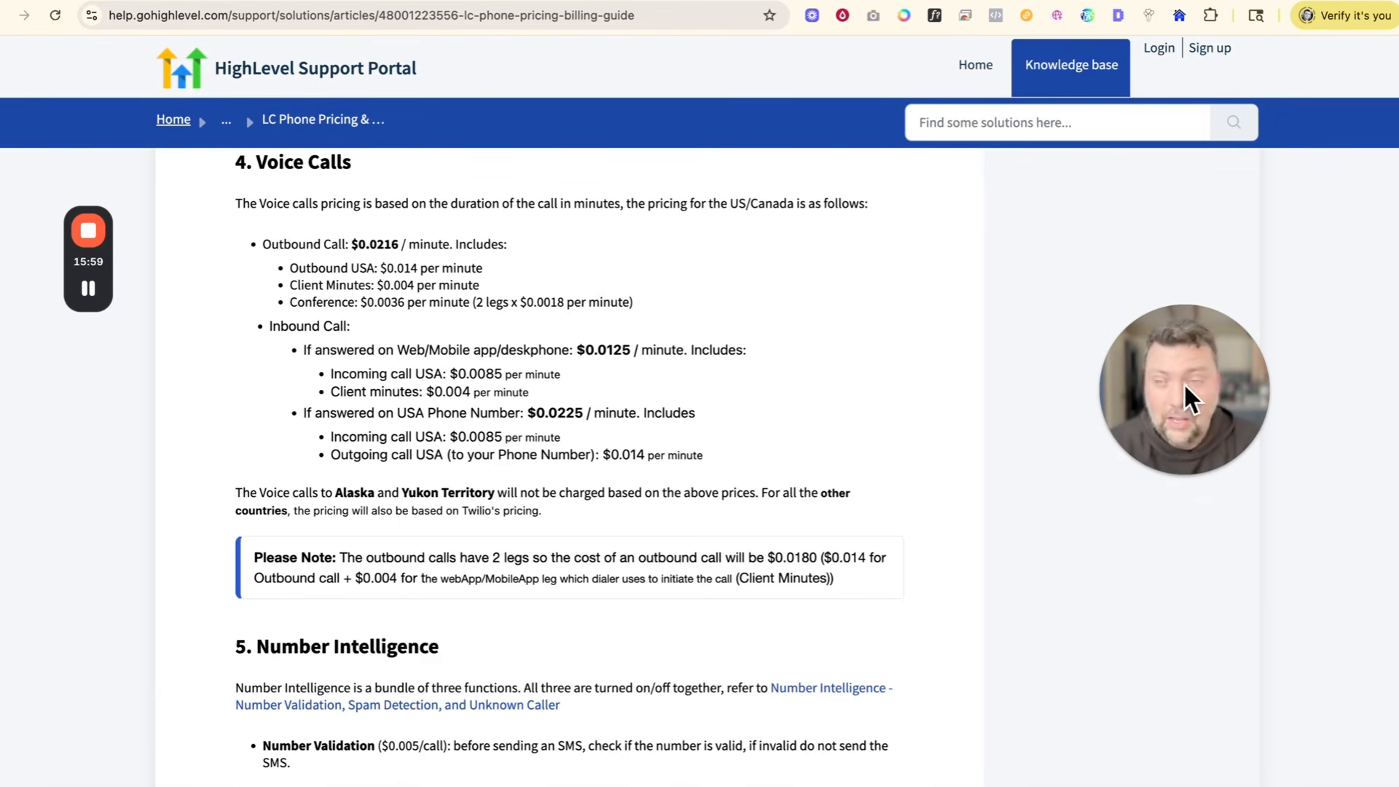
pyautogui.moveTo(1184, 382); pyautogui.dragTo(862, 358)
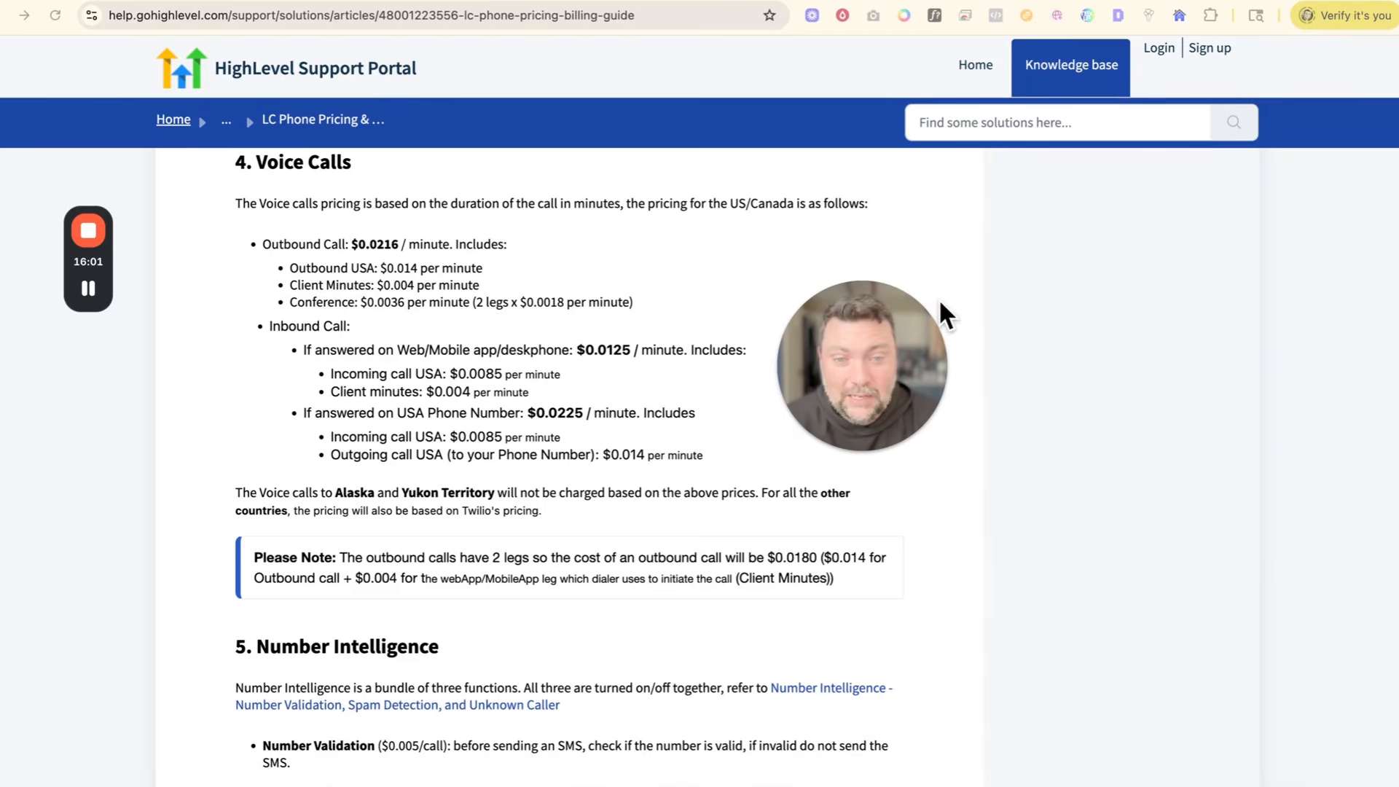
pyautogui.click(876, 342)
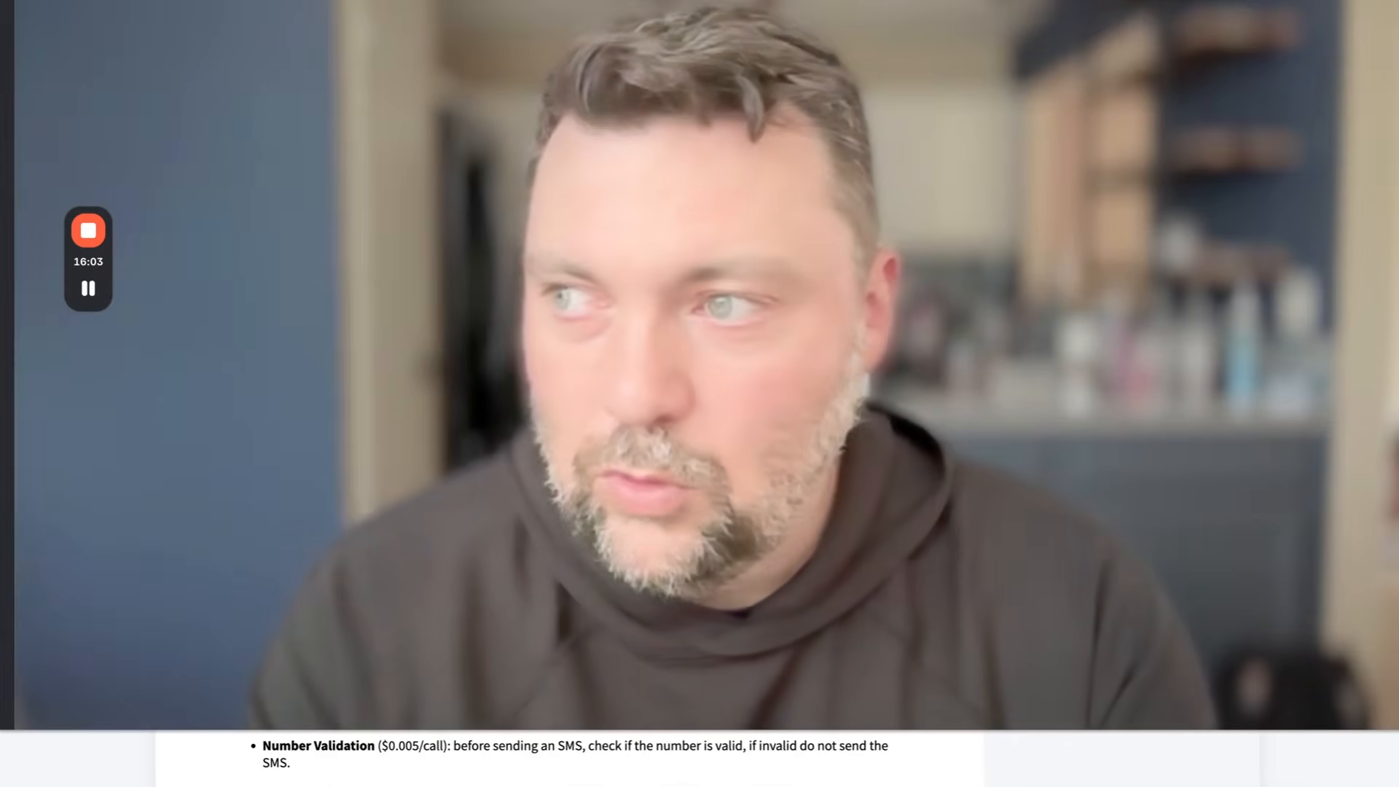
pyautogui.click(1180, 73)
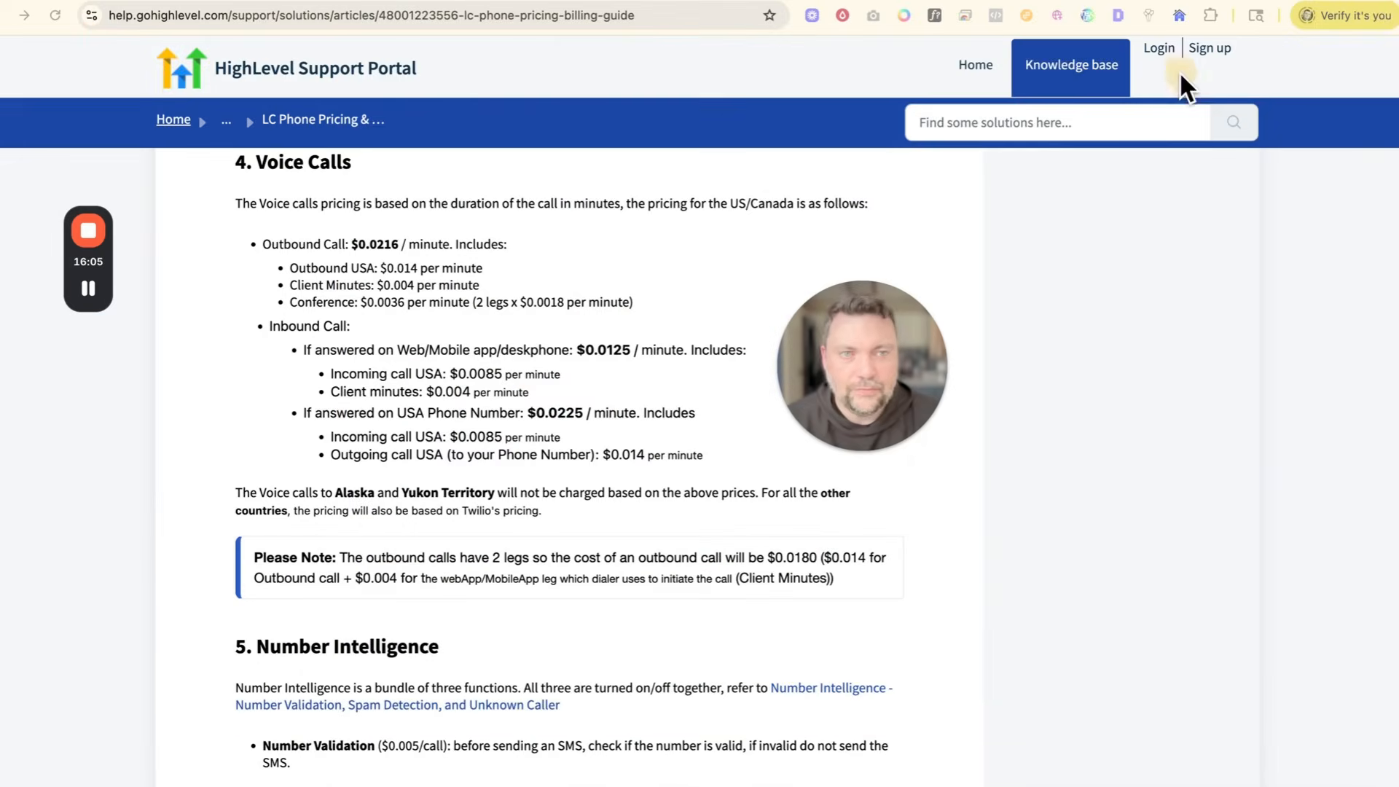
# - Search Google for "ai receptionist" in a new browser tab and look through the results
pyautogui.hotkey('ctrl', 't')
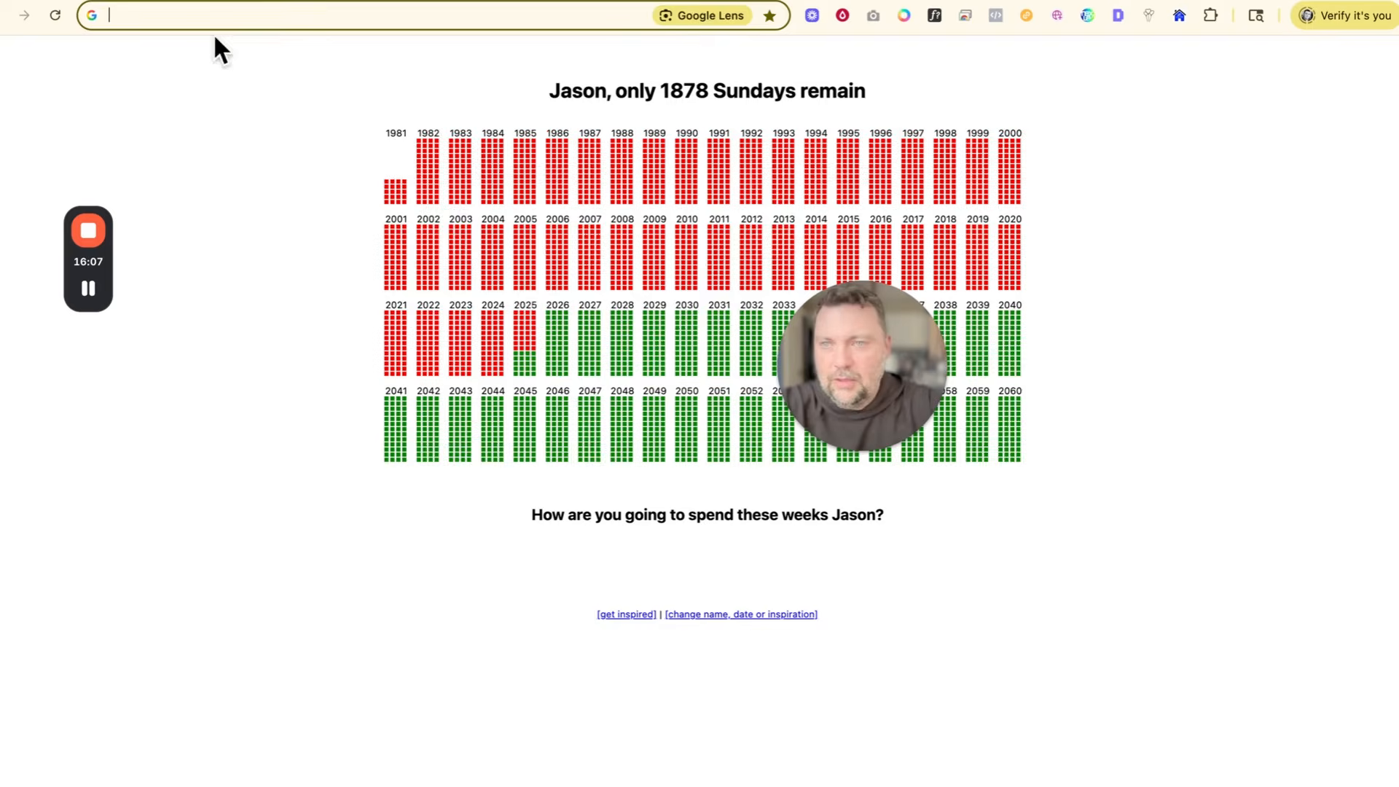
pyautogui.click(255, 13)
pyautogui.write('ai receptionist')
pyautogui.press('Return')
pyautogui.scroll(-10, 440, 587)
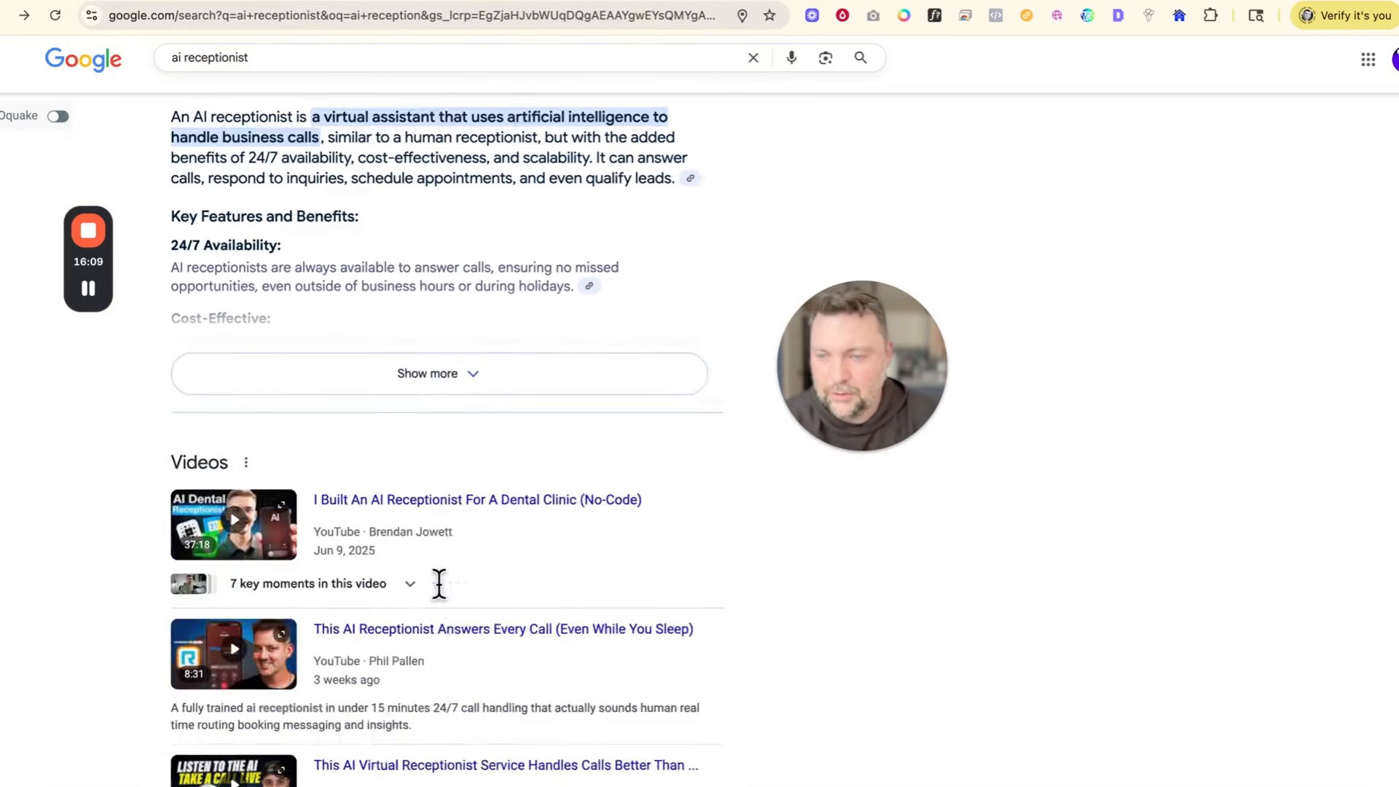
pyautogui.scroll(-8, 444, 599)
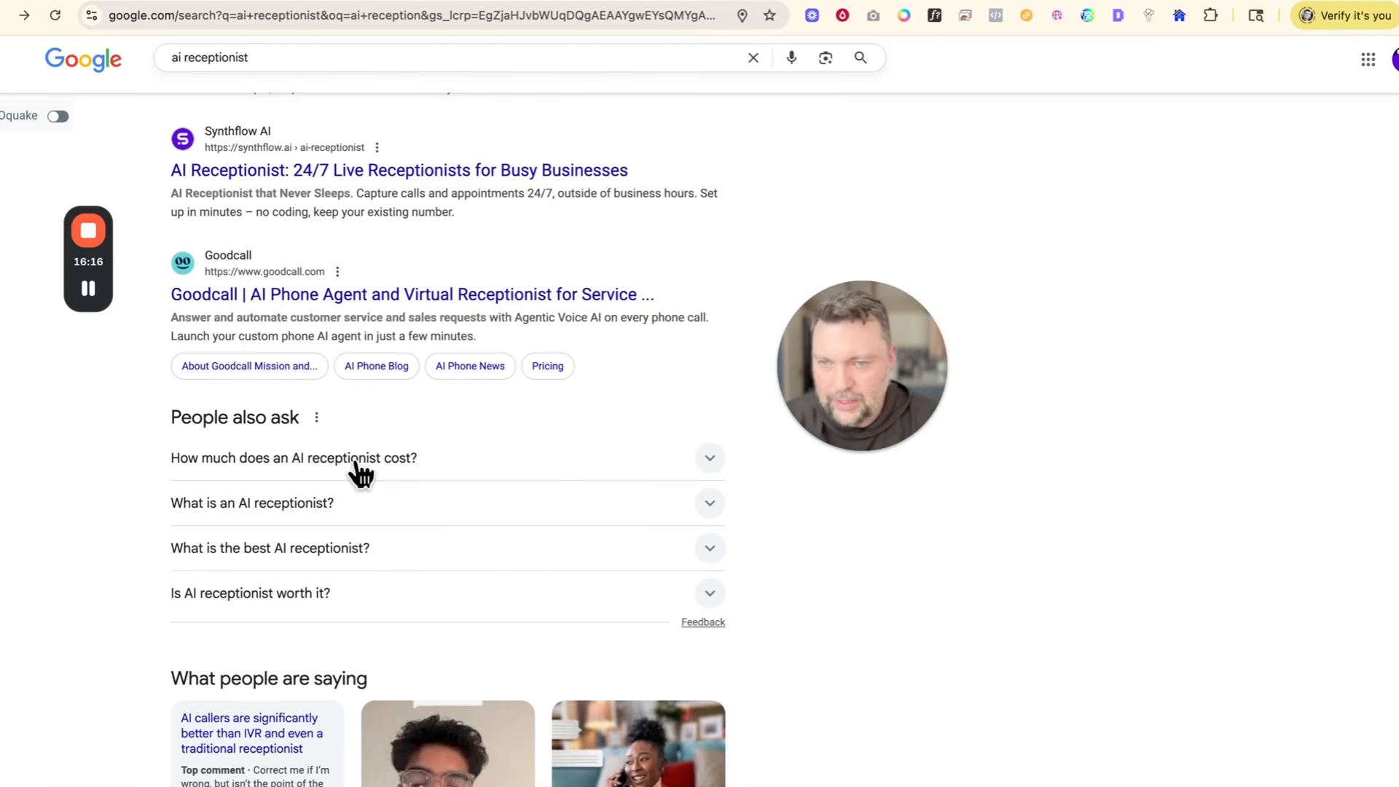
# - Open the Goodcall website and examine its Starter, Growth and Scale pricing plans
pyautogui.click(273, 293)
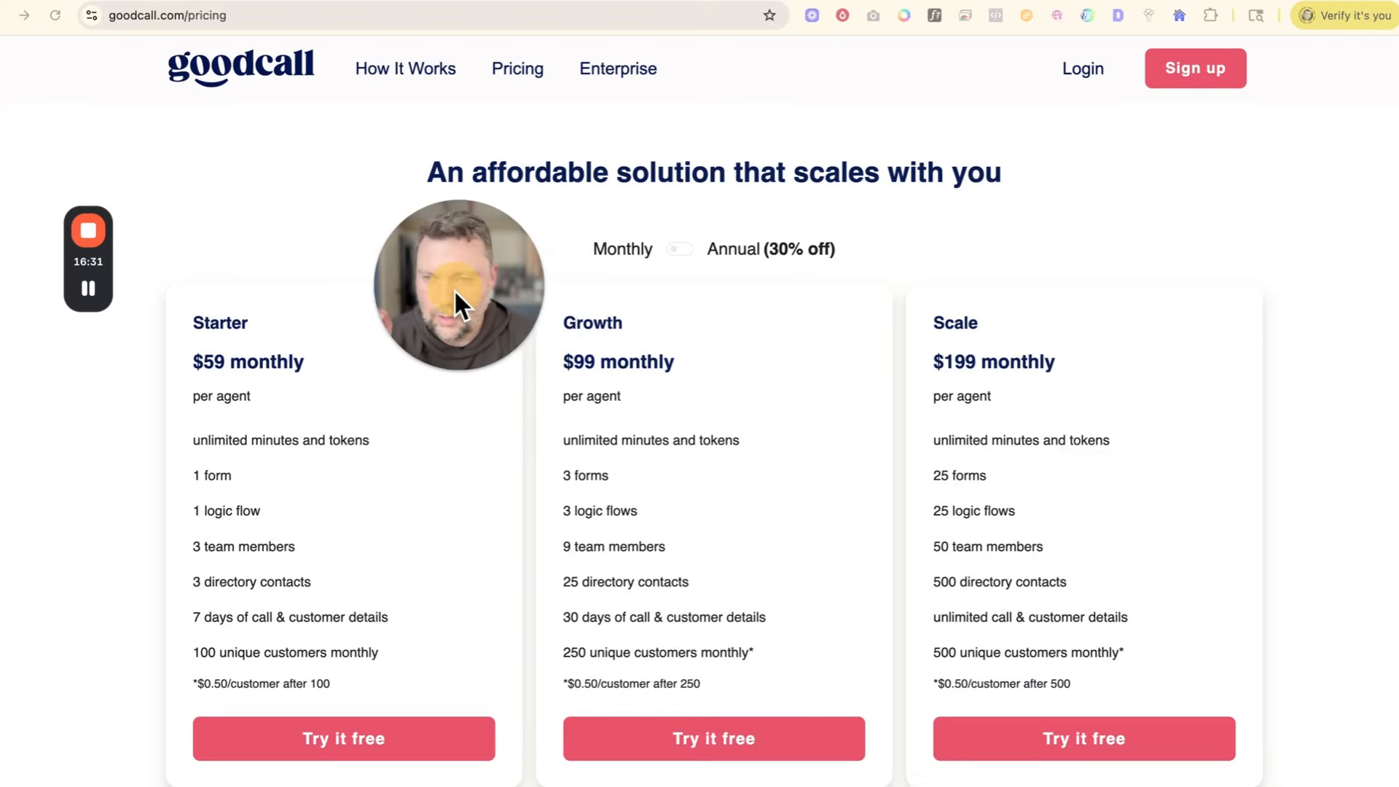
pyautogui.scroll(-2, 415, 277)
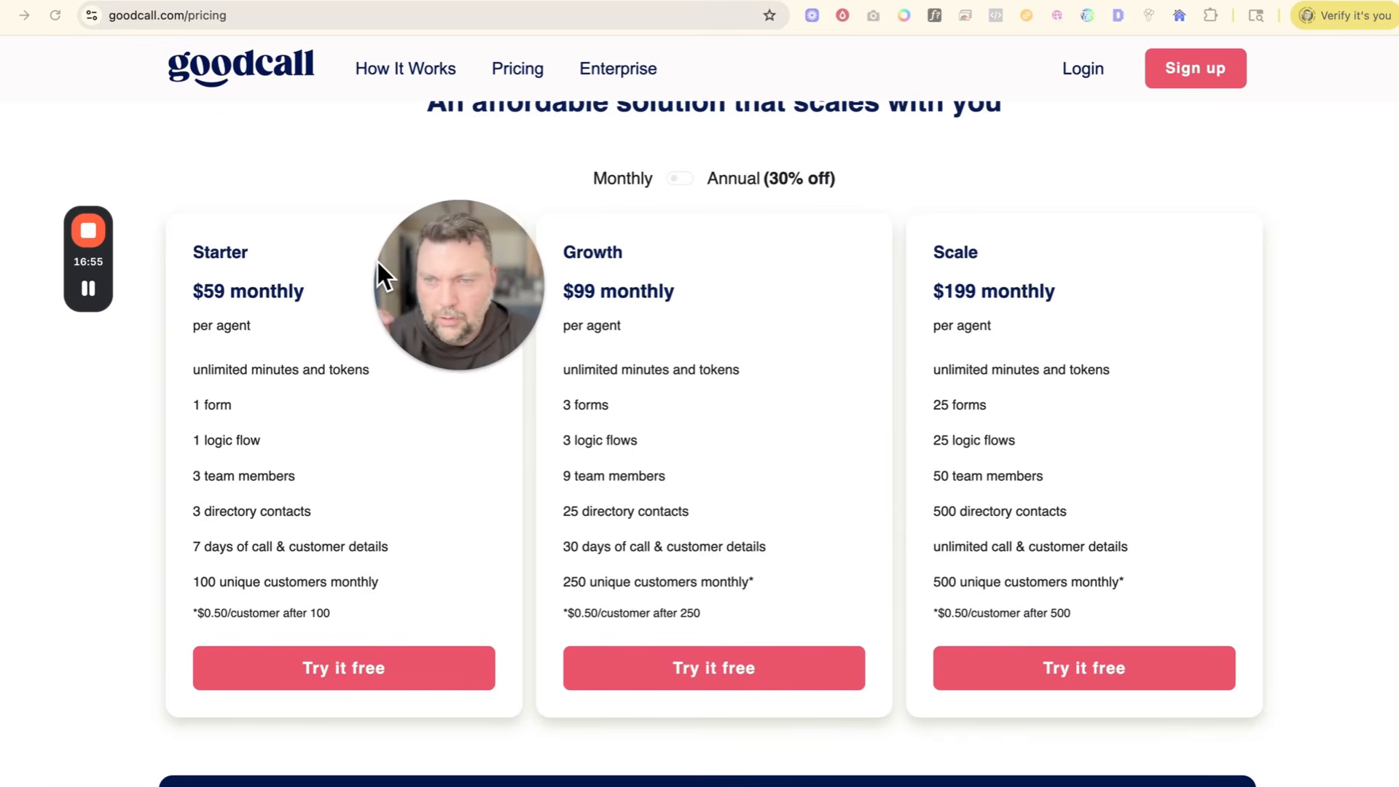
pyautogui.moveTo(451, 301); pyautogui.dragTo(340, 278)
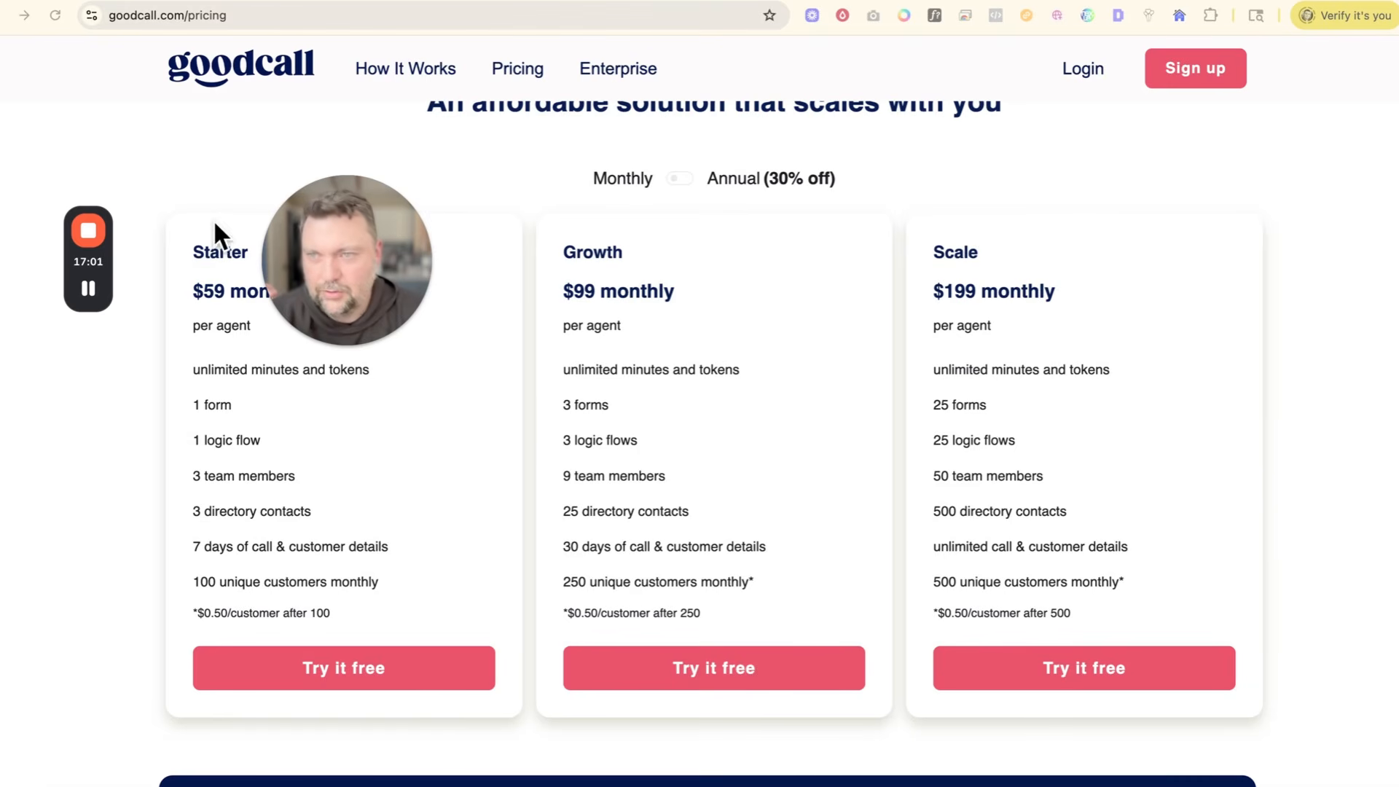
# - Open JustCall's pricing page and examine the AI Voice Agent's Pay As You Go and Committed Usage rates
pyautogui.click(218, 16)
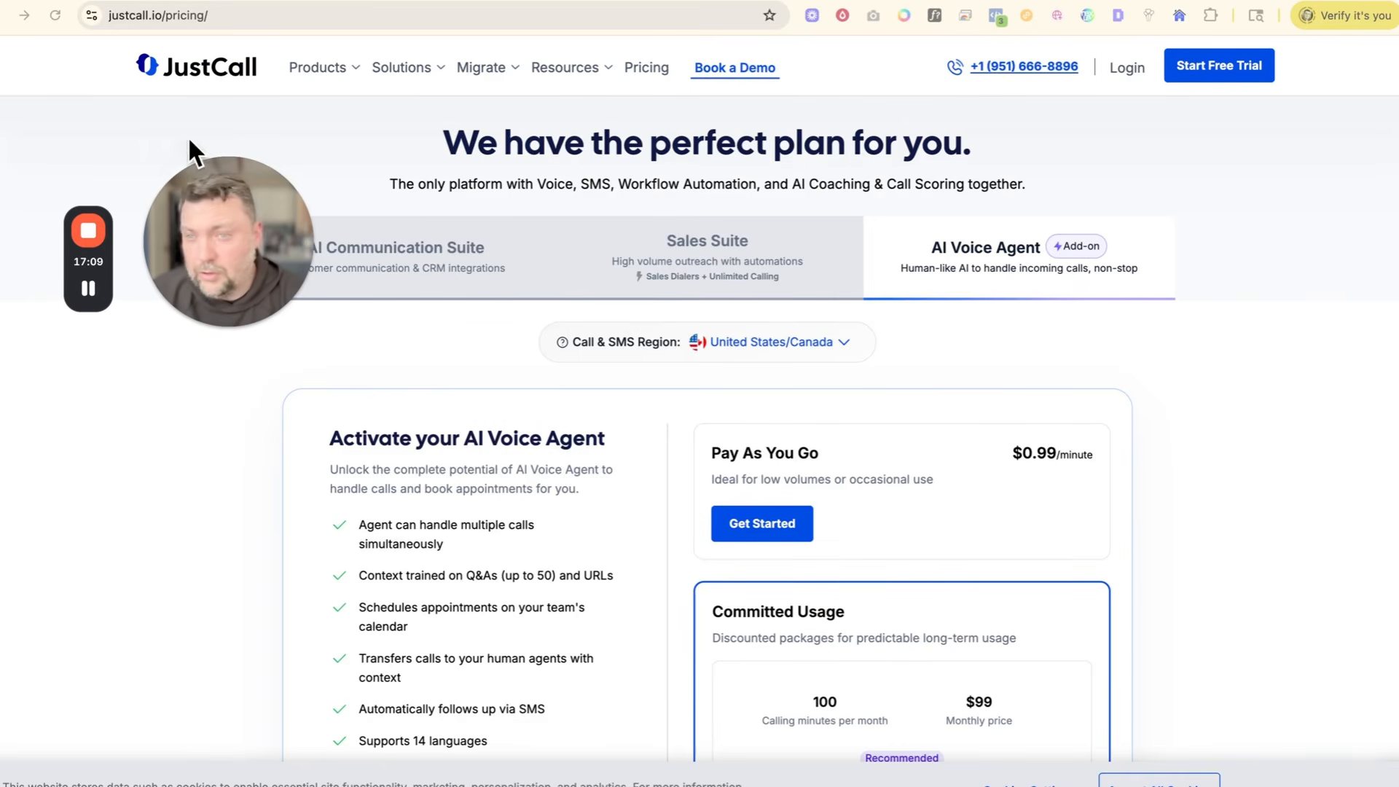
pyautogui.scroll(-4, 595, 543)
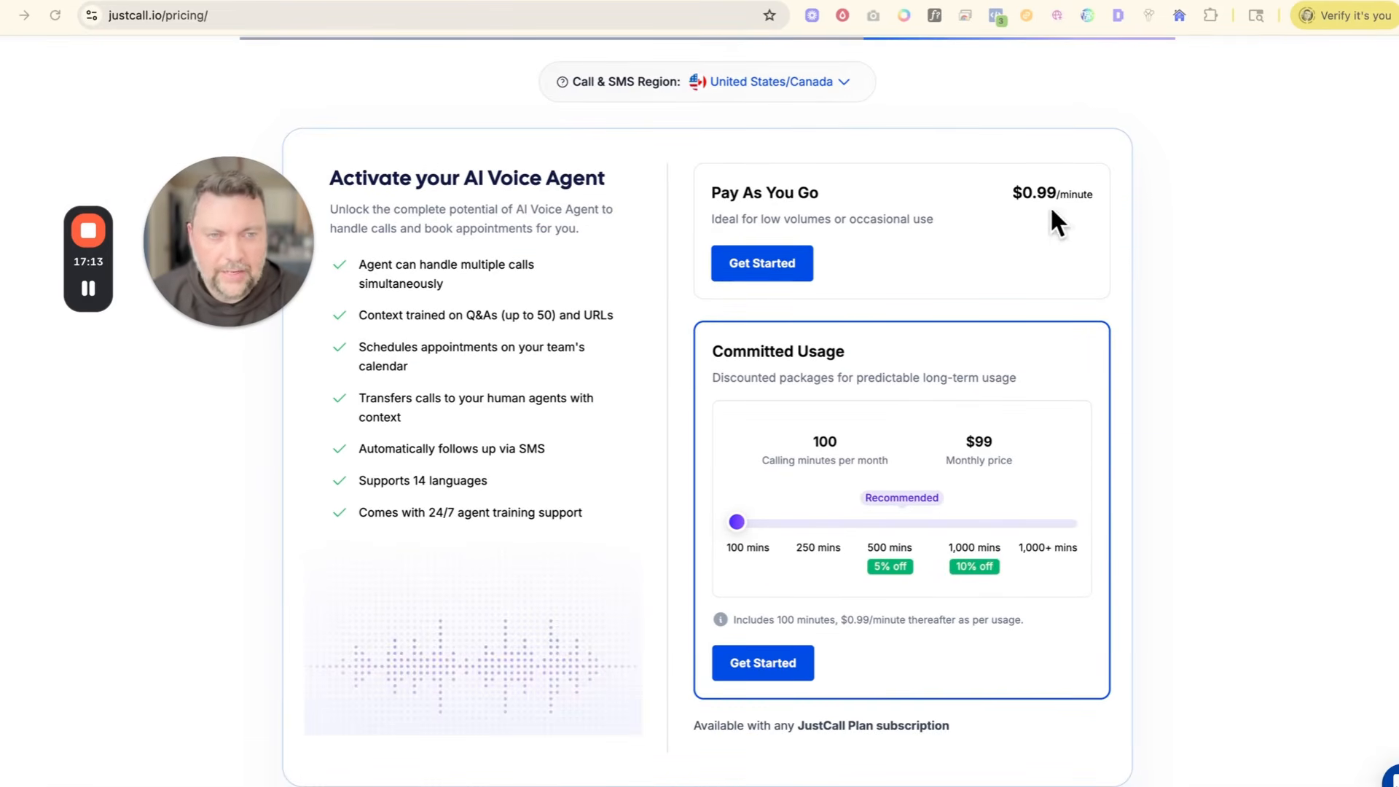
pyautogui.scroll(-2, 938, 298)
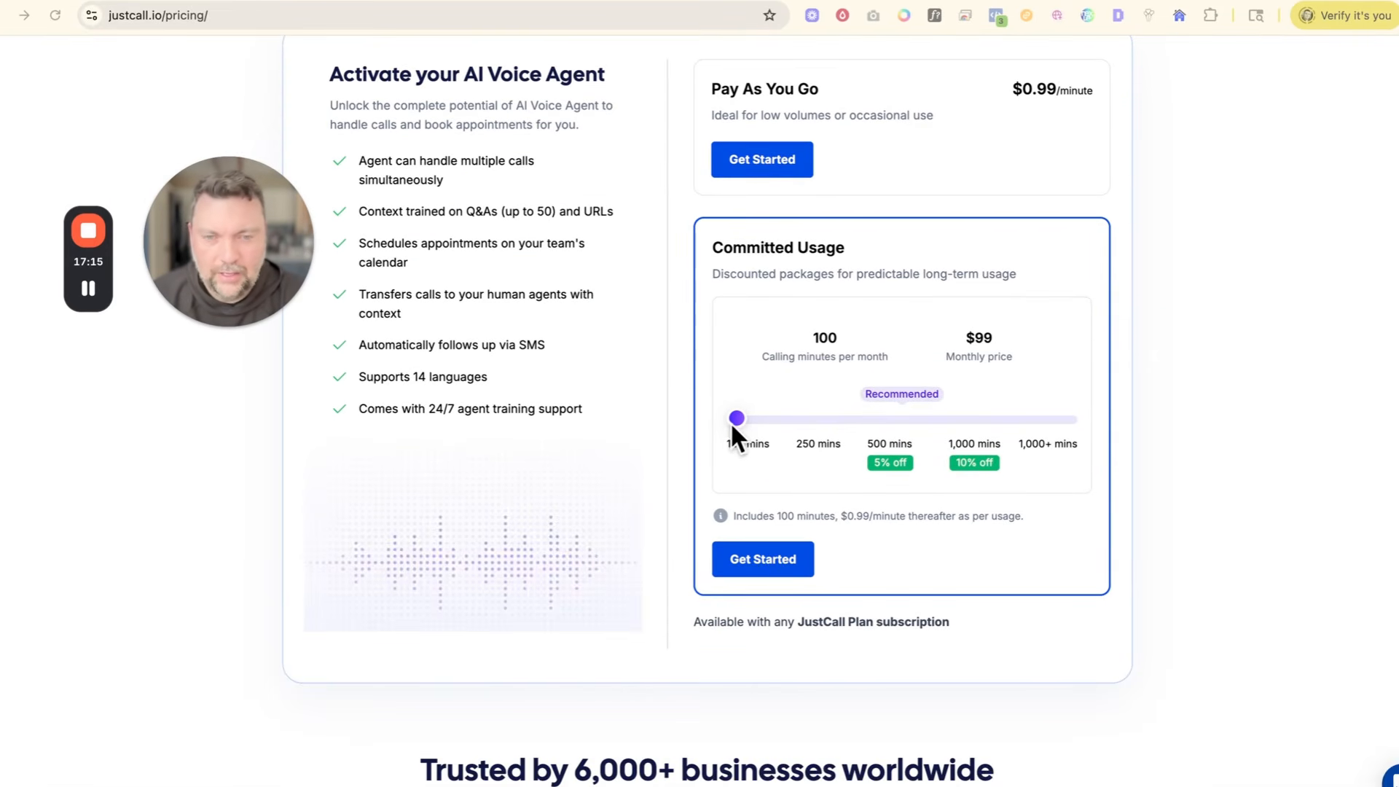
pyautogui.scroll(1, 756, 429)
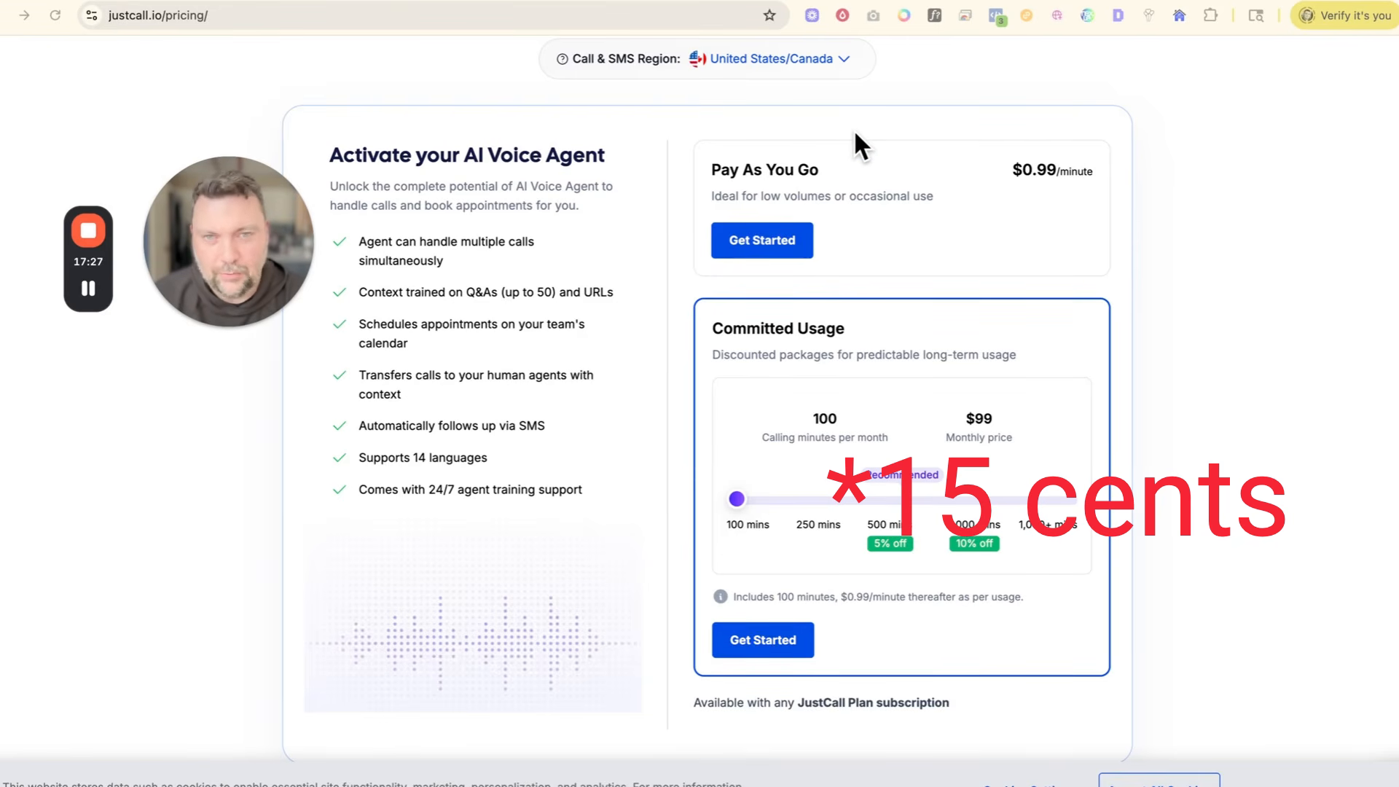
pyautogui.moveTo(737, 500); pyautogui.dragTo(704, 503)
pyautogui.scroll(-5, 583, 556)
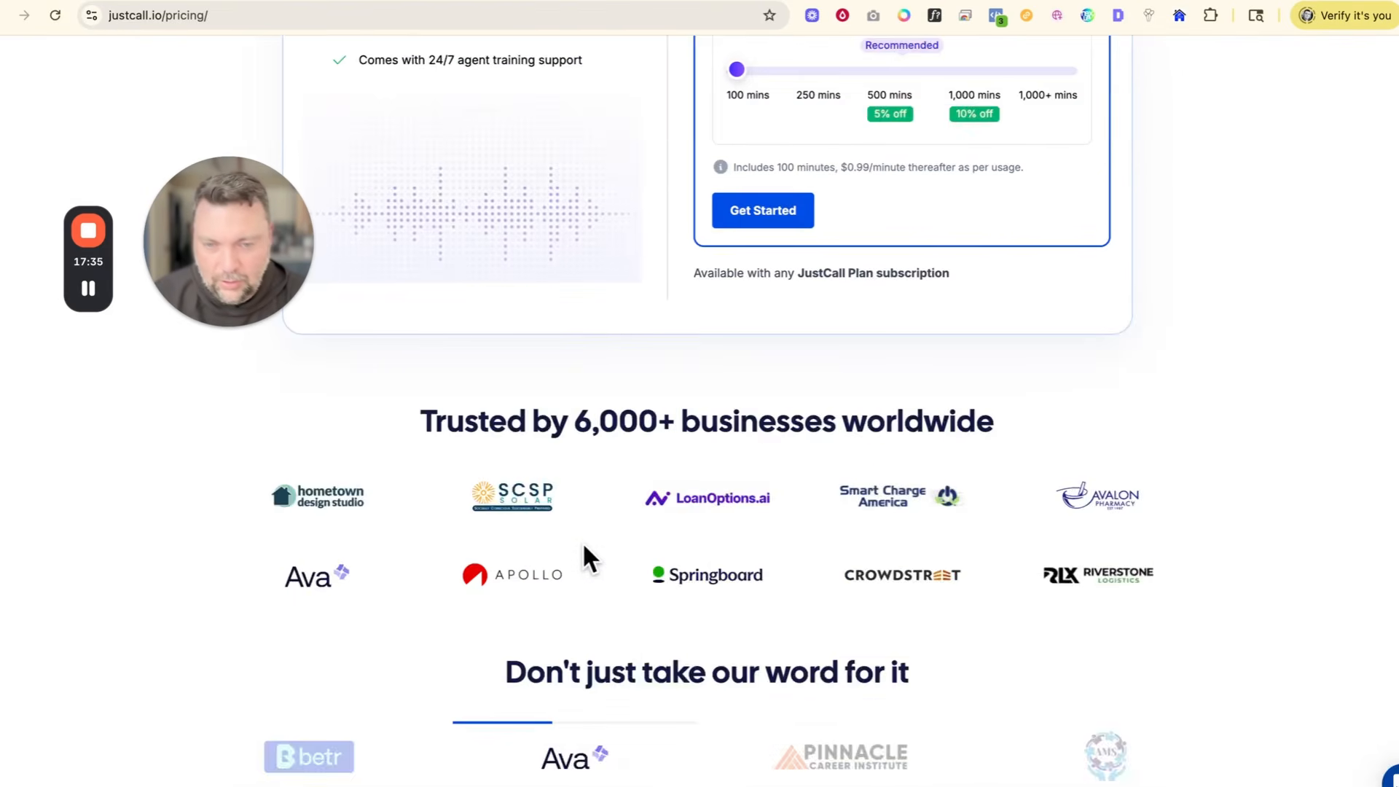
pyautogui.scroll(10, 584, 556)
pyautogui.scroll(-1, 588, 557)
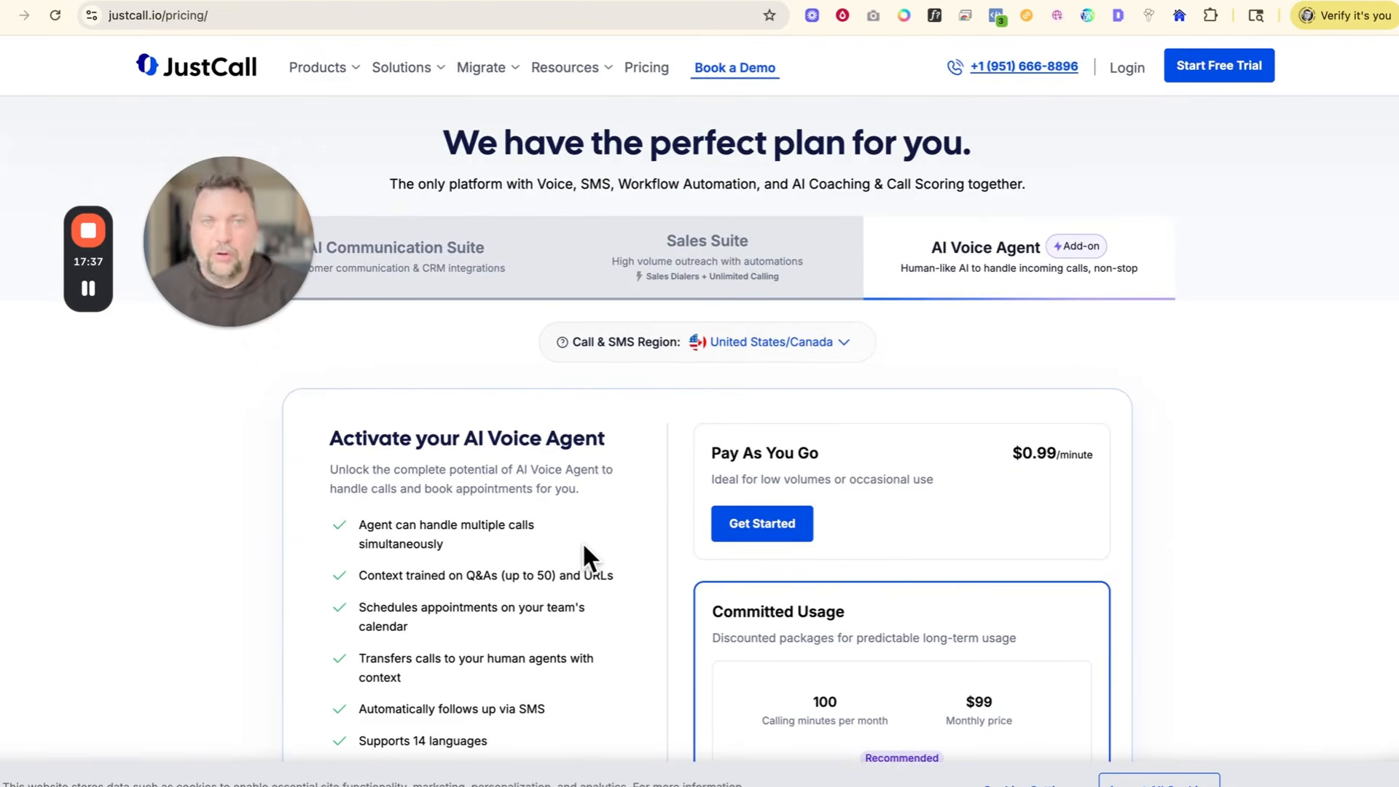